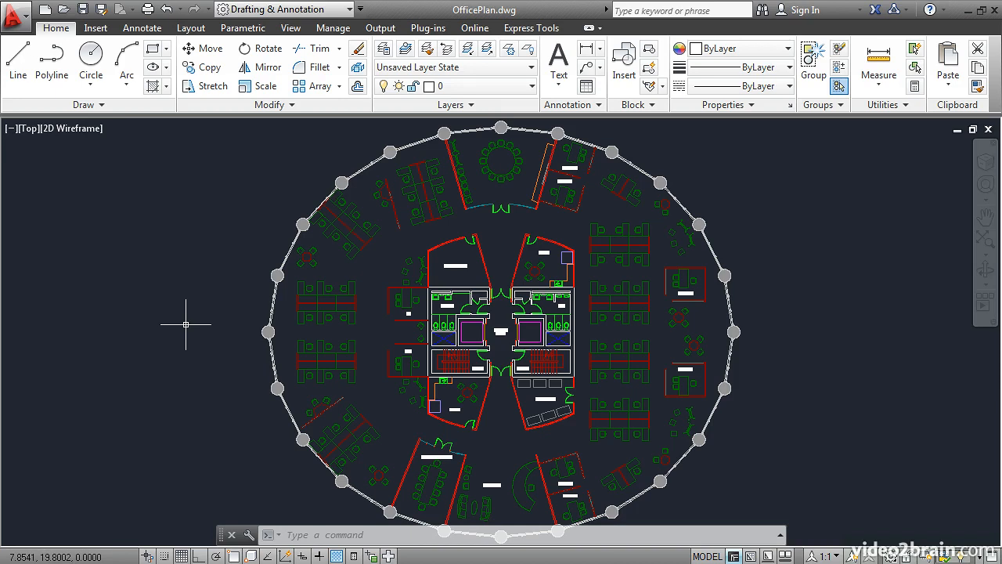
# Step: Set the drawing's length units to Architectural with a precision of 0'-0 1/2"
pyautogui.write('UN')
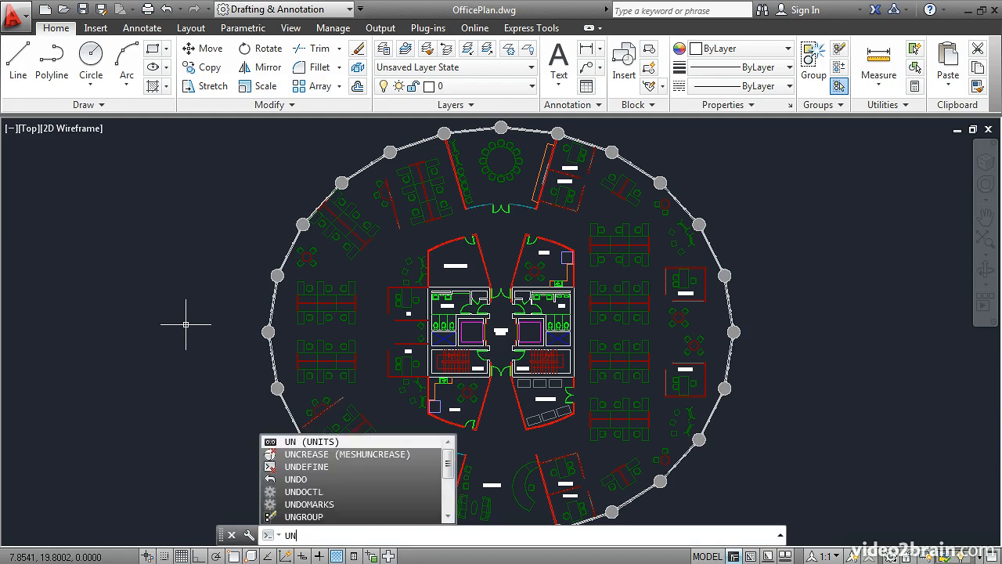
pyautogui.press('Return')
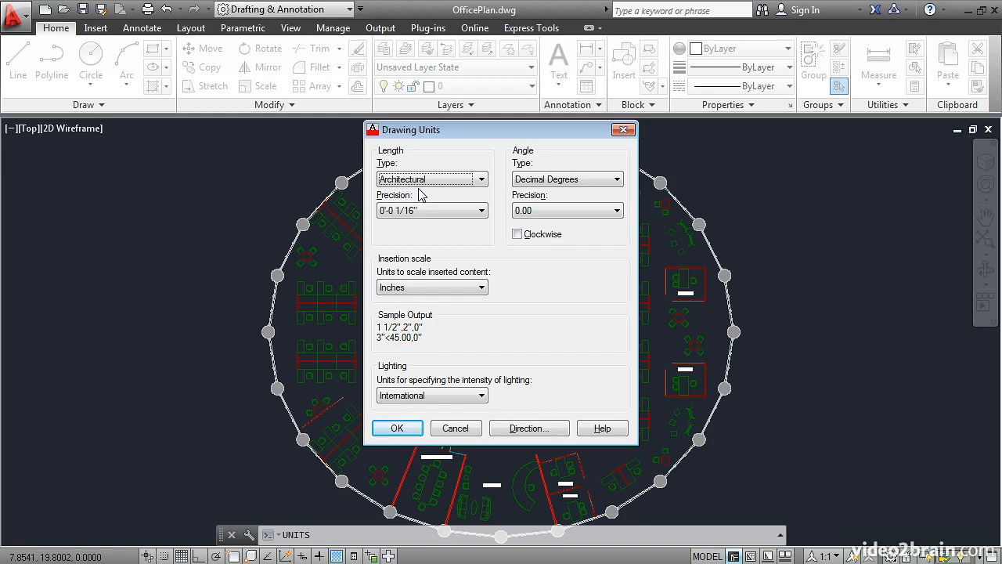
pyautogui.click(428, 211)
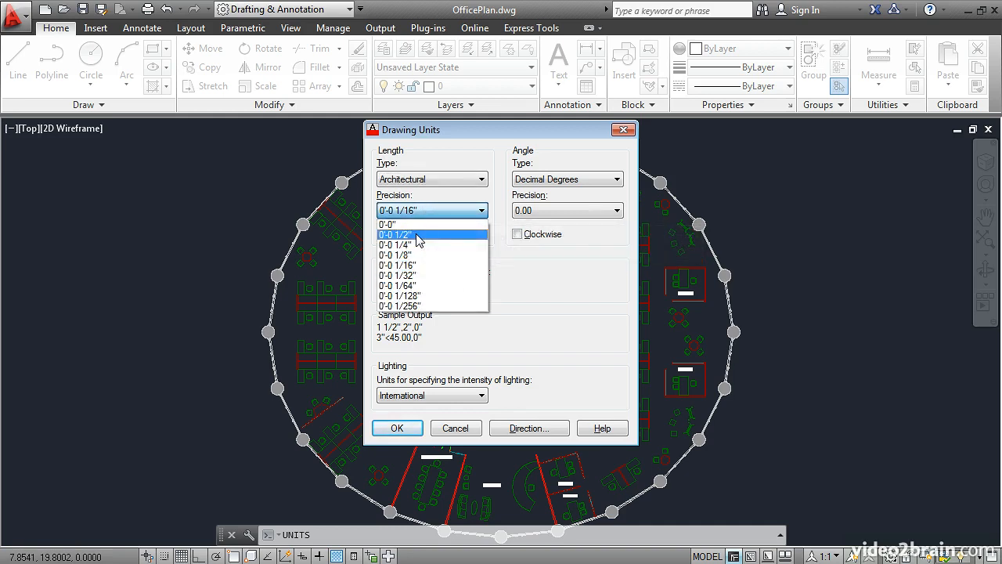
pyautogui.click(415, 236)
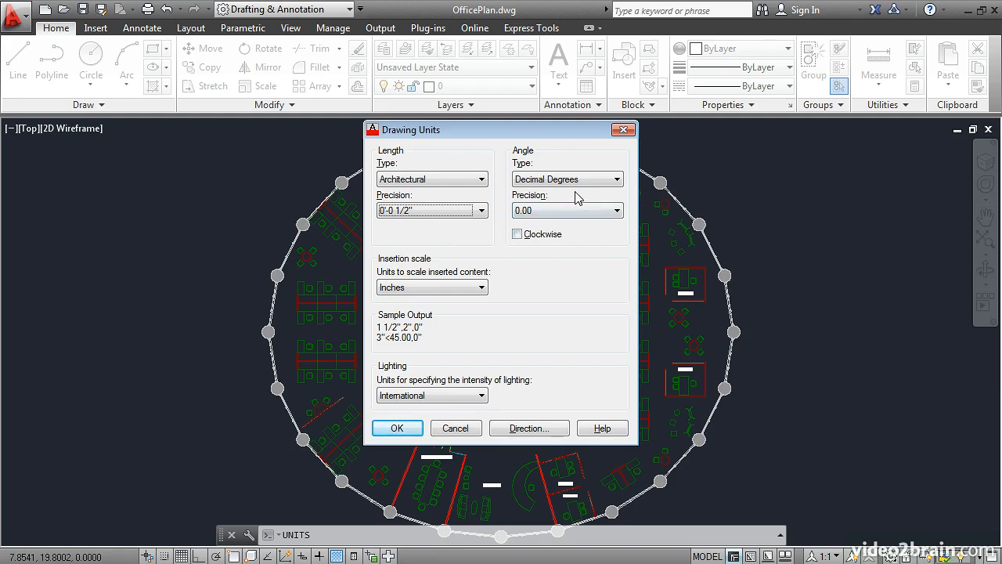
# Step: Try Surveyor's Units with a North base angle, and restore the East base angle and Decimal Degrees
pyautogui.click(602, 182)
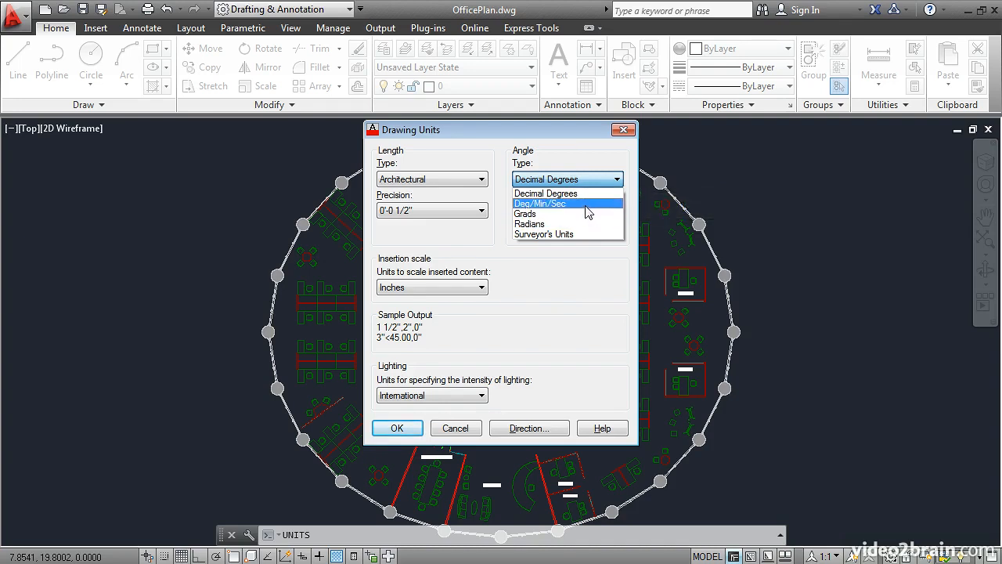
pyautogui.click(585, 234)
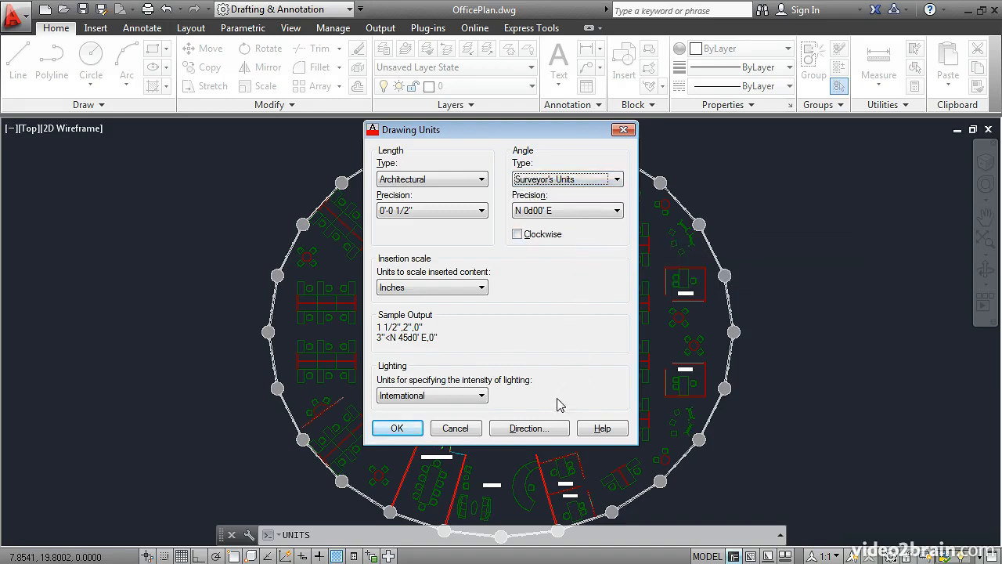
pyautogui.click(529, 429)
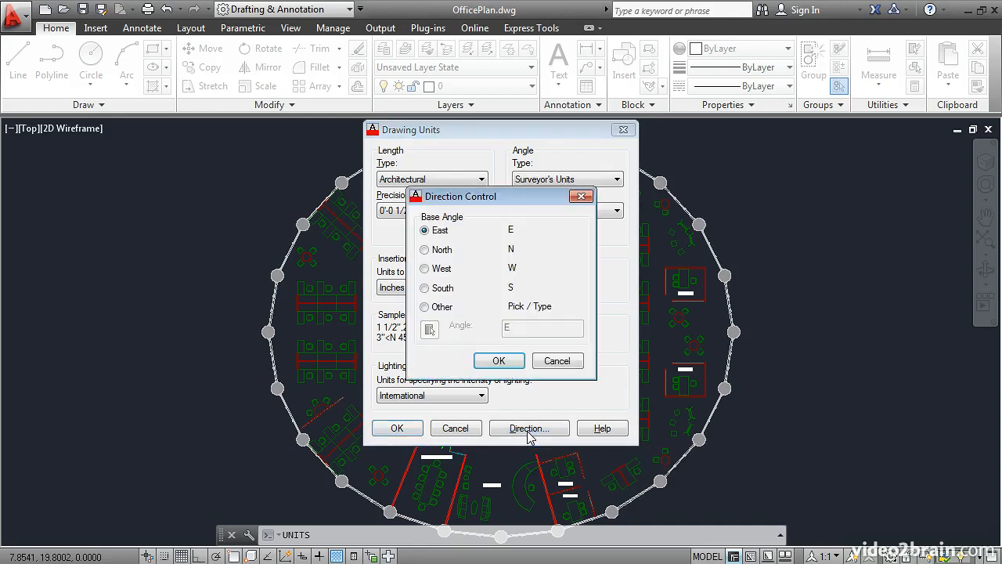
pyautogui.click(426, 251)
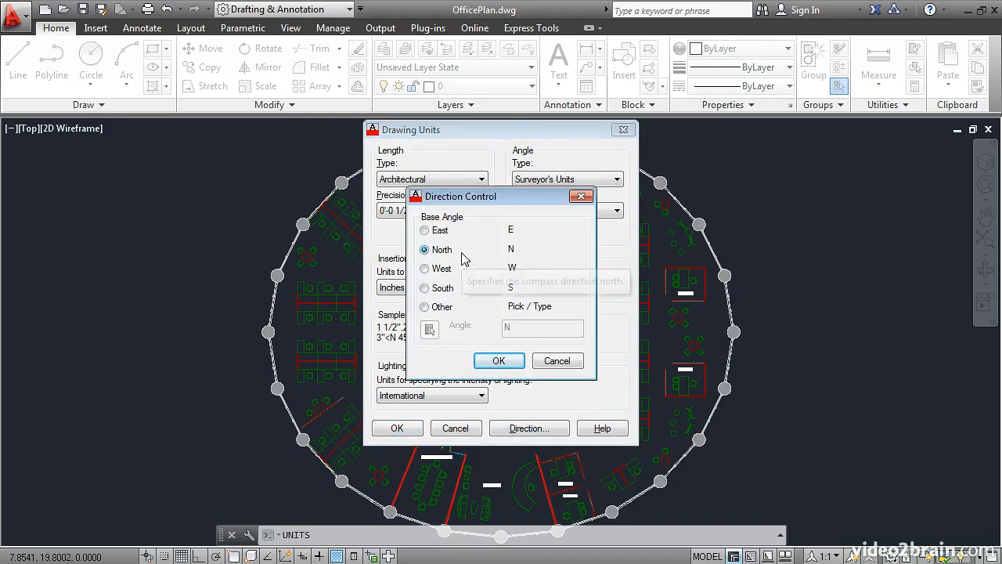
pyautogui.click(426, 232)
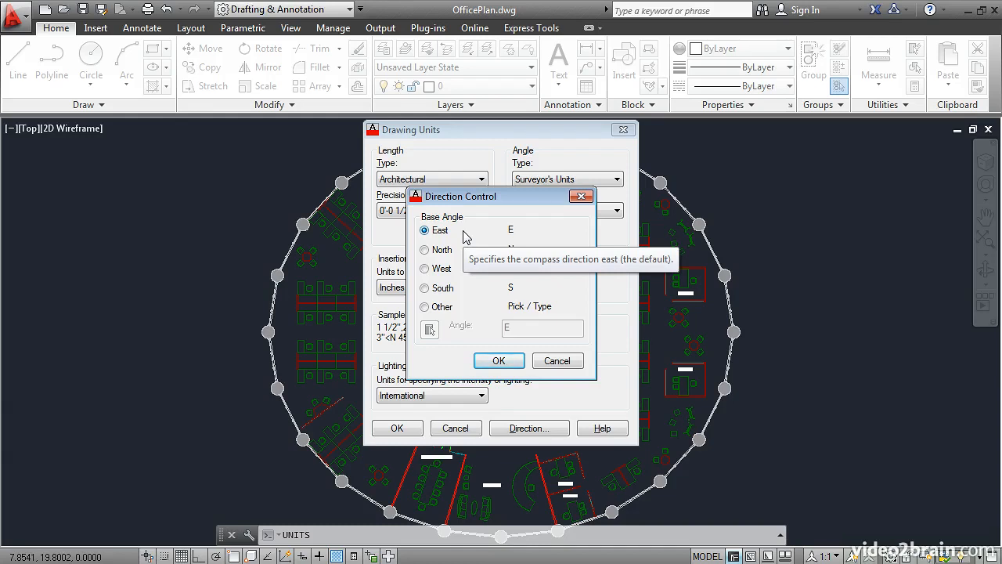
pyautogui.click(496, 361)
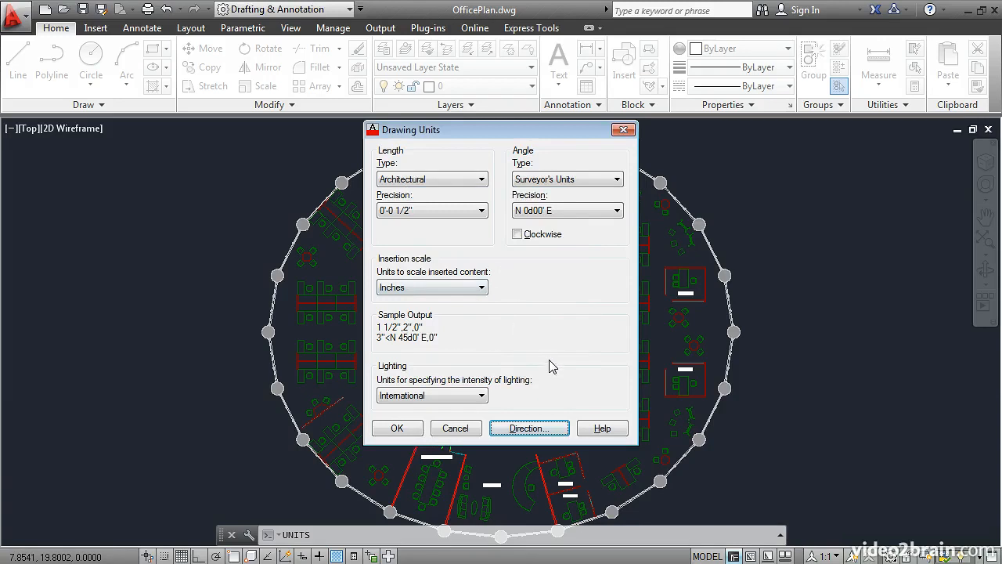
pyautogui.click(570, 179)
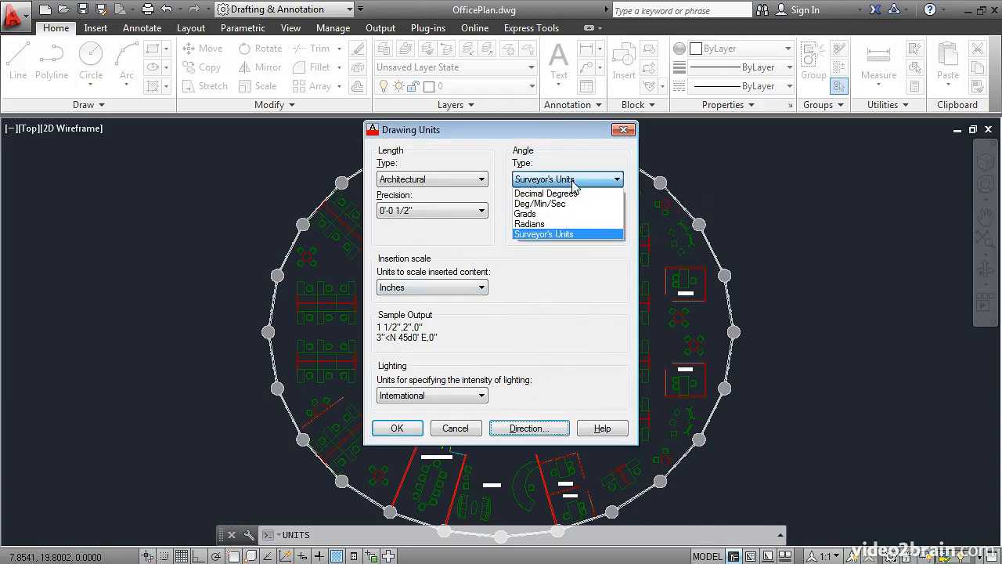
pyautogui.click(571, 194)
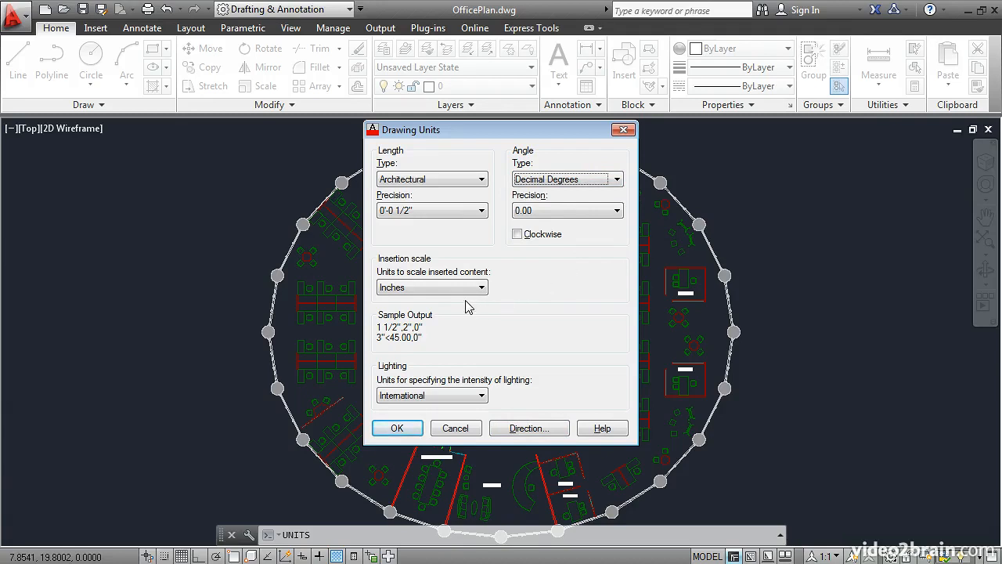
# Step: Review the insertion scale and lighting unit options, keep International lighting, and apply the drawing units
pyautogui.moveTo(399, 300)
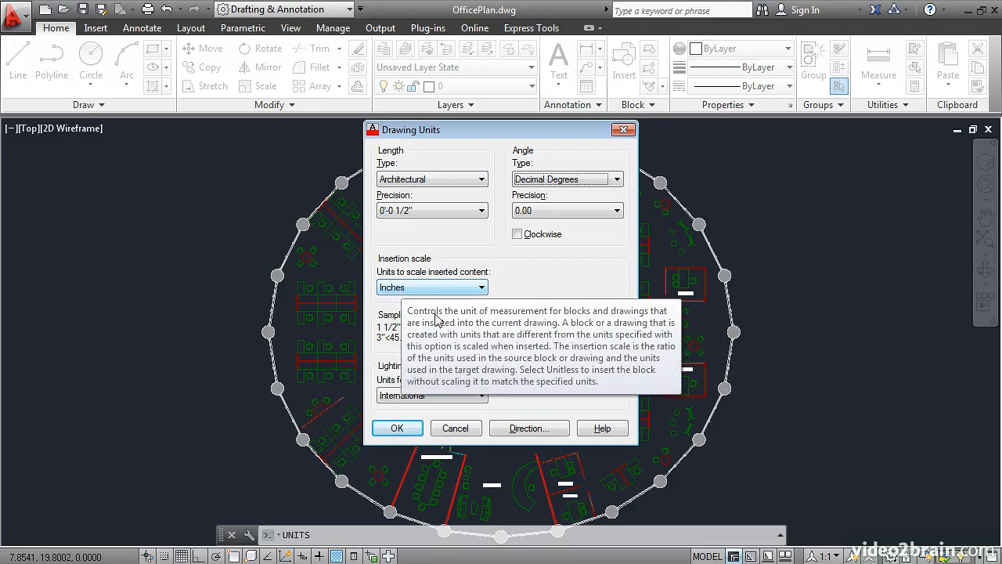
pyautogui.click(480, 397)
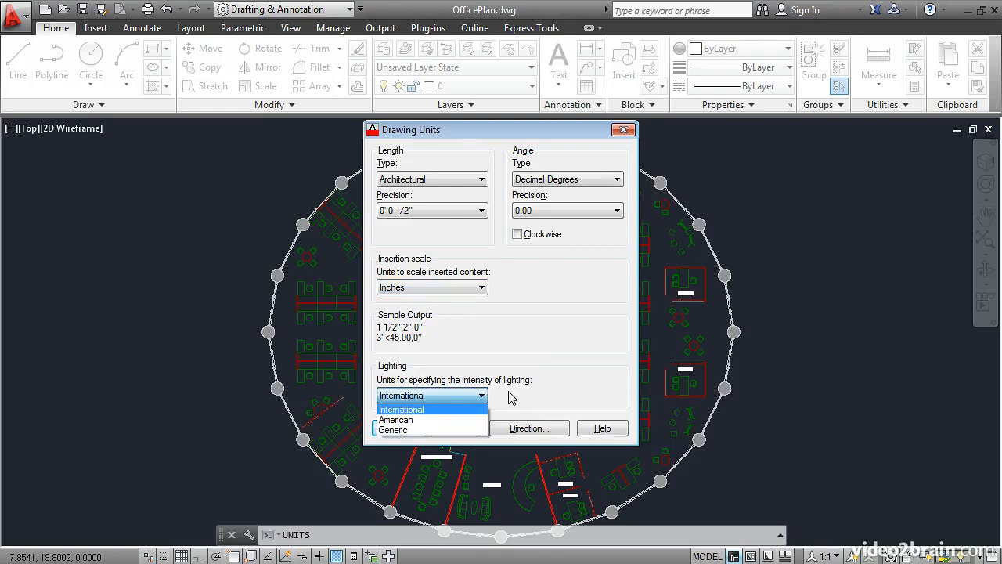
pyautogui.click(510, 396)
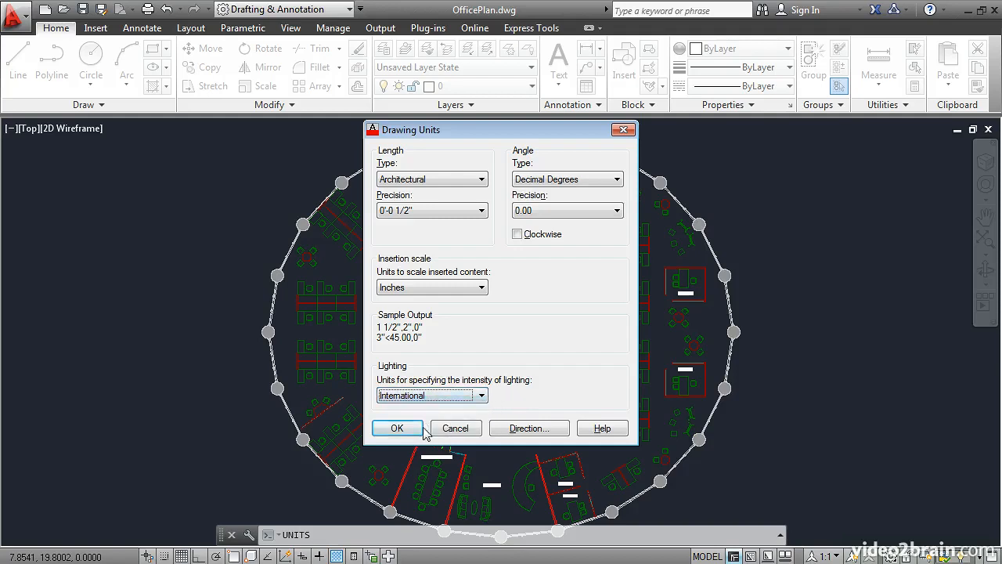
pyautogui.click(397, 429)
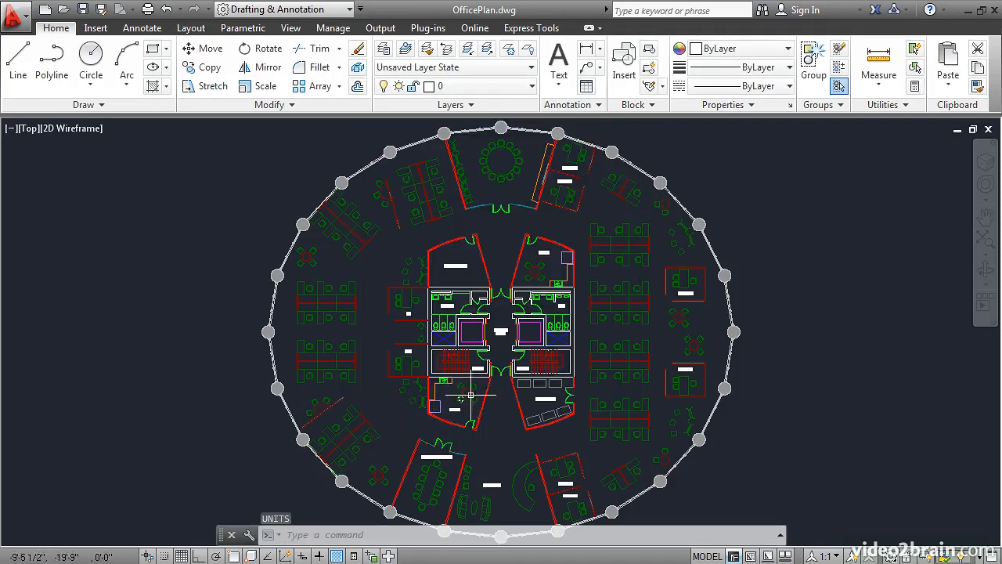
# Step: Draw a line 3'6-1/2" long, sloping up to the right, in the lobby between the Stair A and Stair B doors
pyautogui.scroll(4, 495, 362)
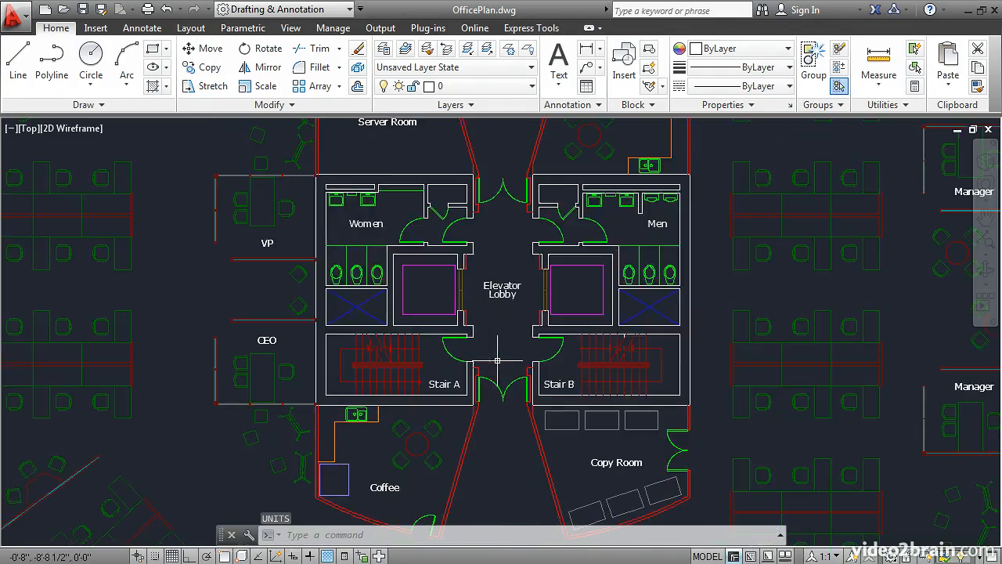
pyautogui.scroll(4, 499, 357)
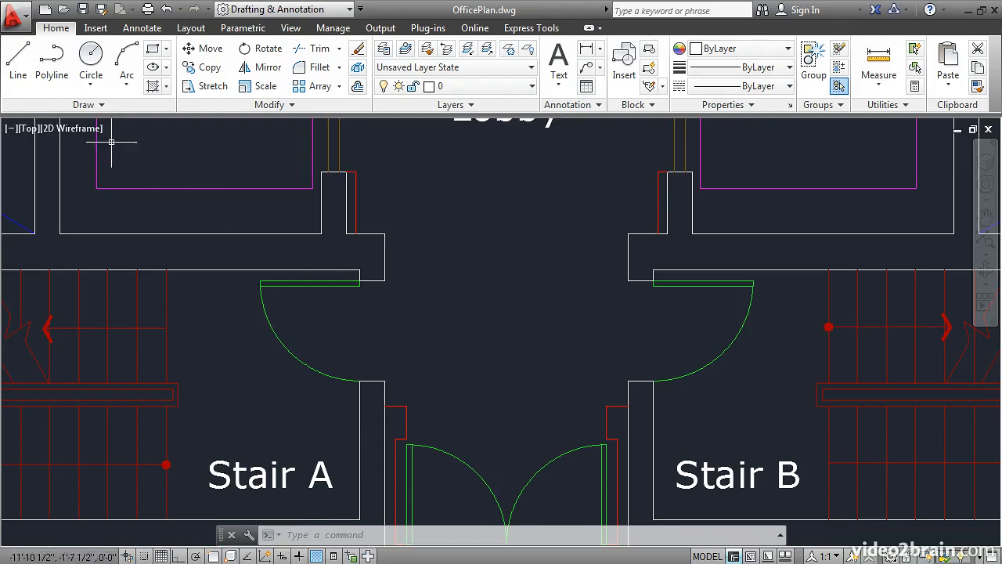
pyautogui.click(19, 64)
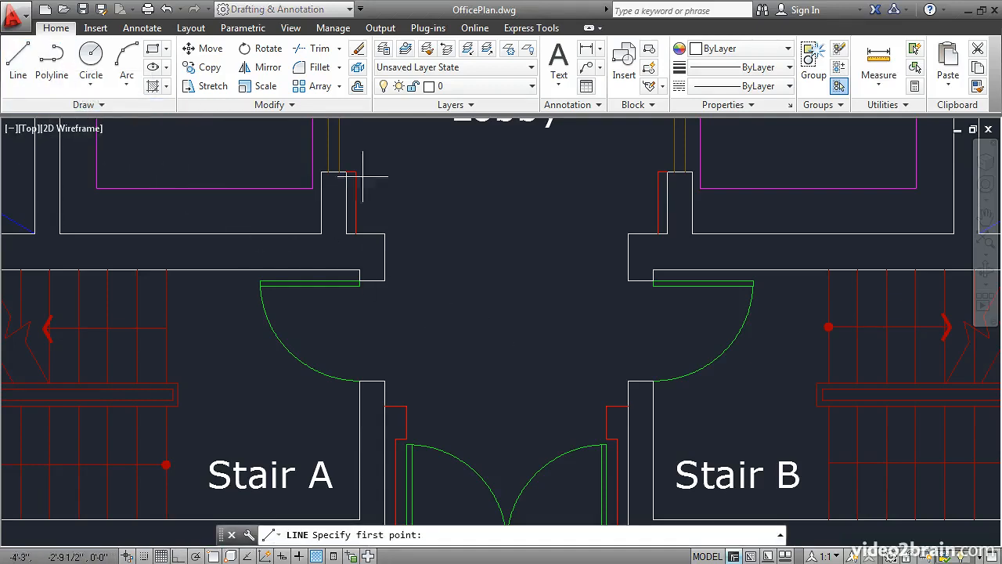
pyautogui.click(427, 307)
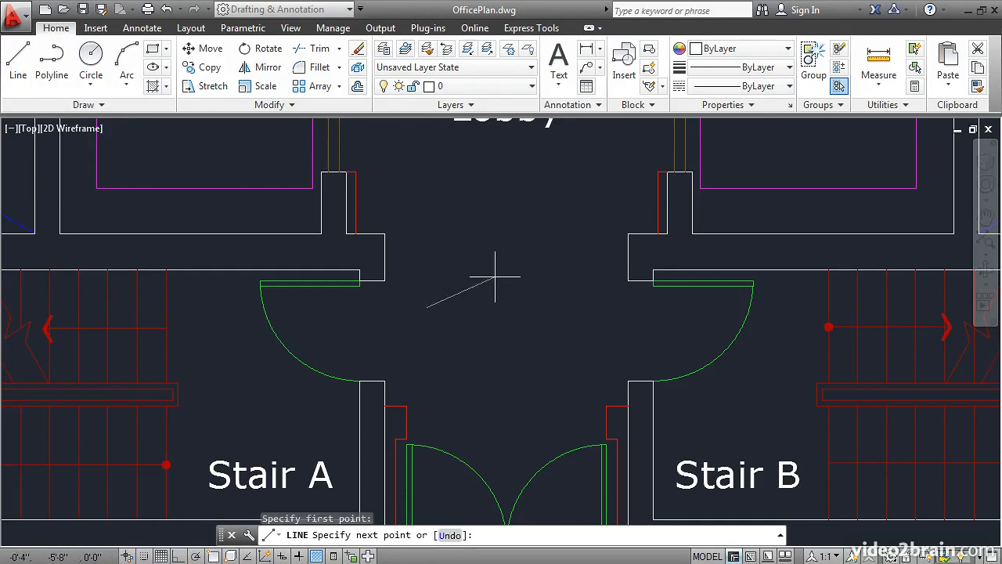
pyautogui.write('3')
pyautogui.write("'6-1/2")
pyautogui.press('Return')
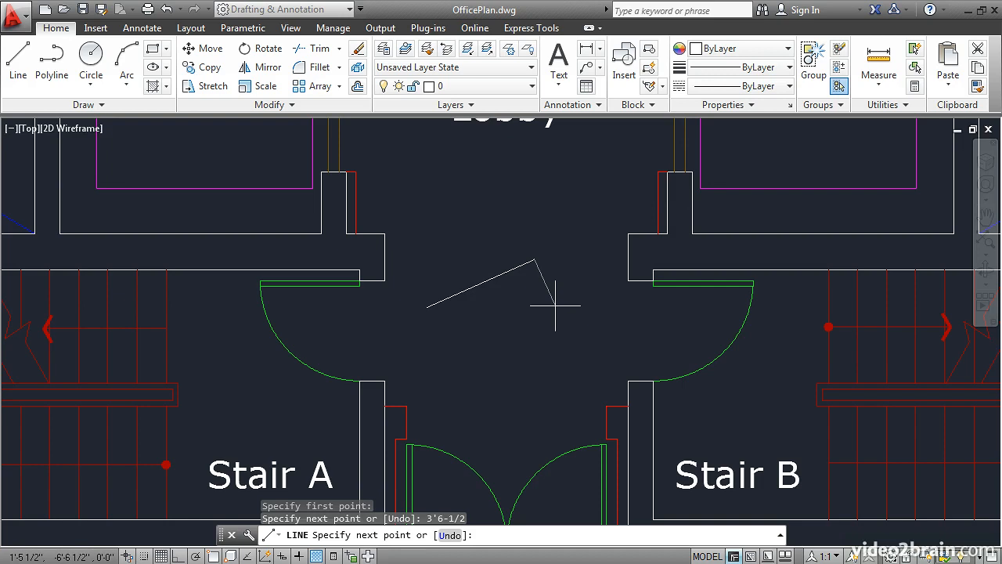
pyautogui.press('Return')
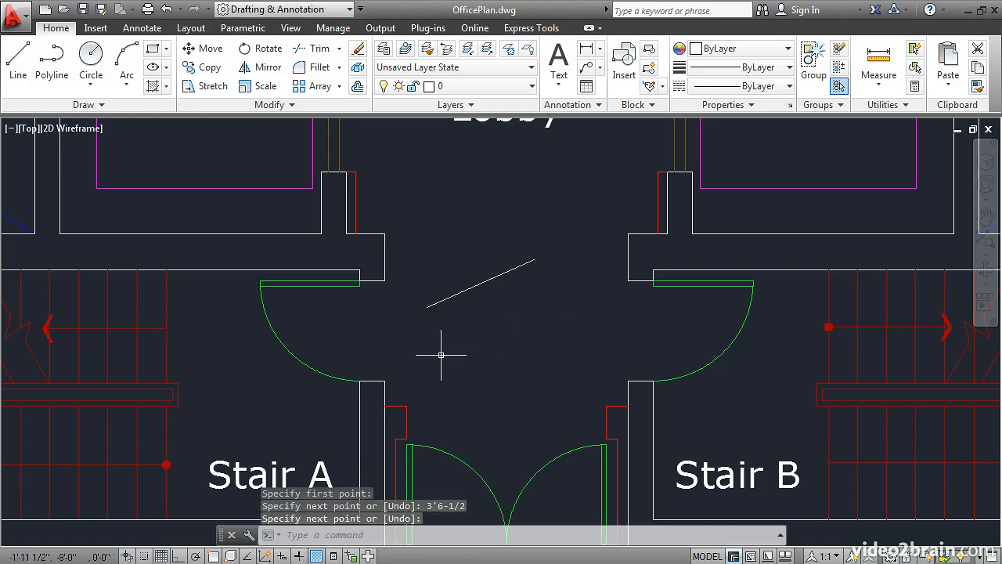
# Step: Draw a second line below the first, sloping down to the right, entering its length in decimal-inch form as 3'6.5
pyautogui.press('Return')
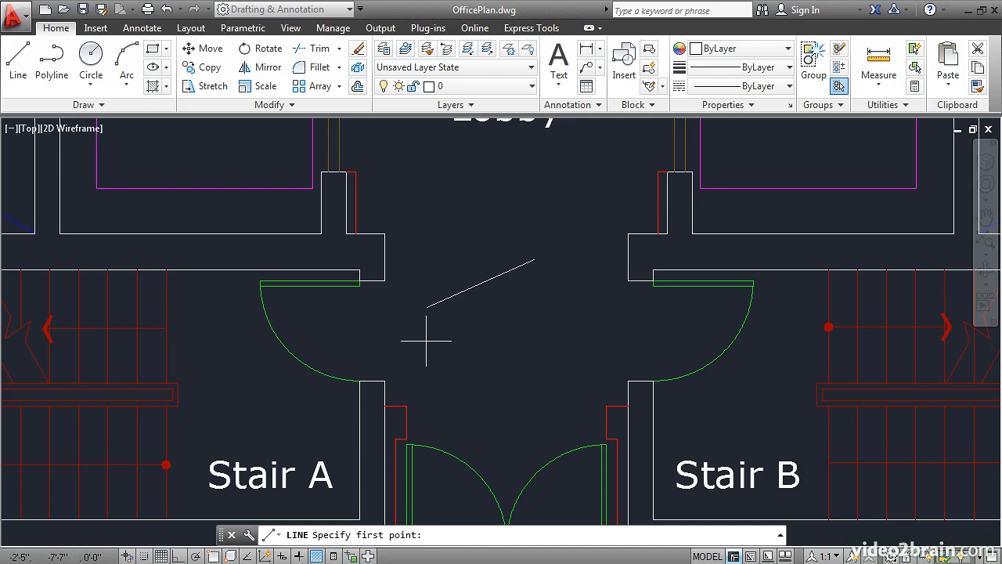
pyautogui.click(426, 341)
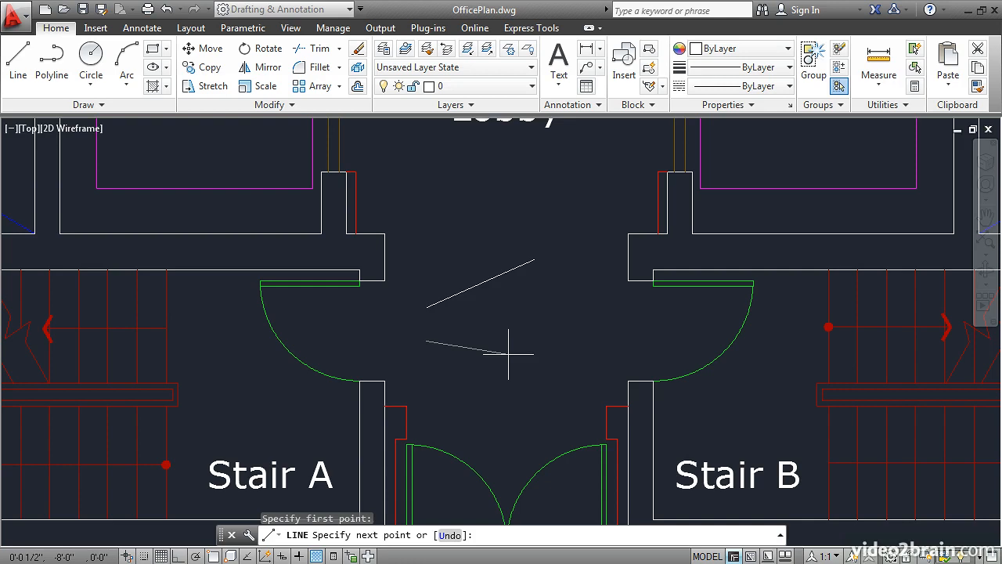
pyautogui.write("3'6.5")
pyautogui.press('Return')
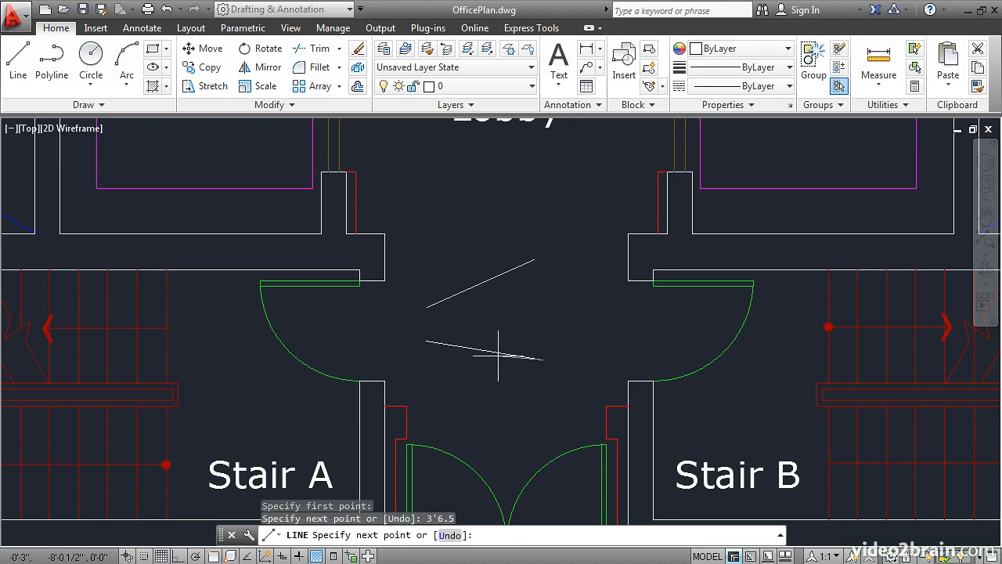
pyautogui.press('Return')
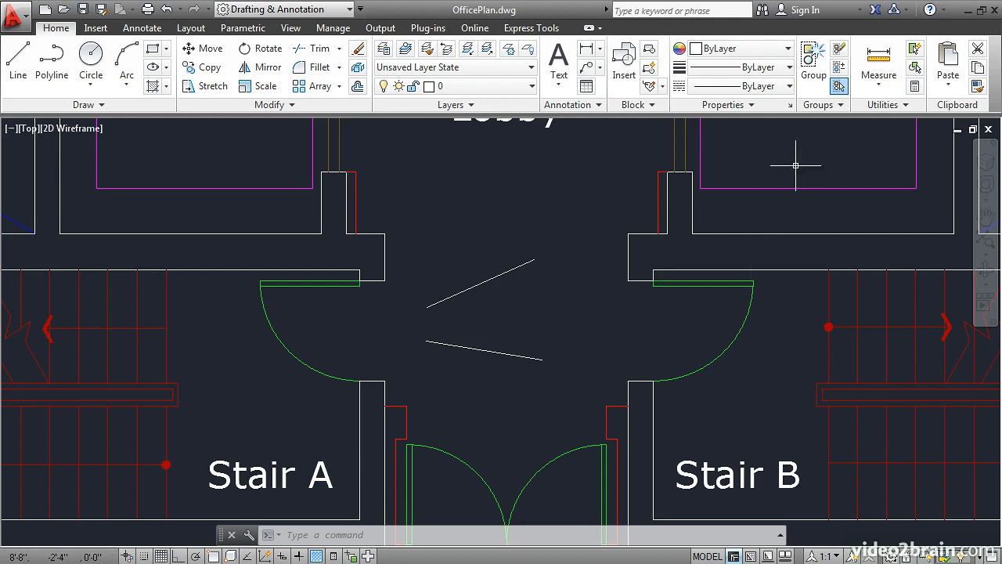
# Step: Turn on object snap and measure the Stair B door opening between its two wall corners
pyautogui.click(876, 61)
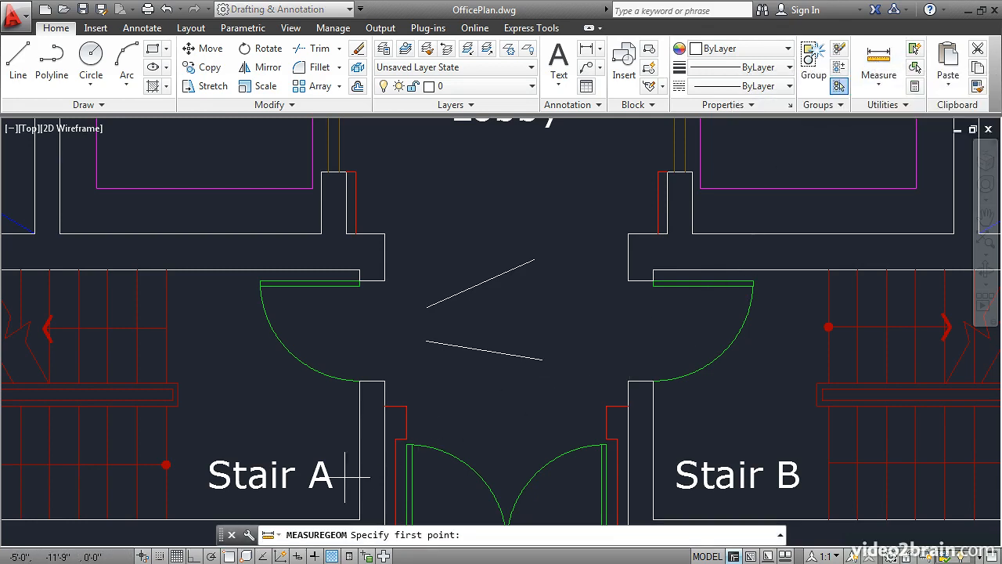
pyautogui.click(229, 556)
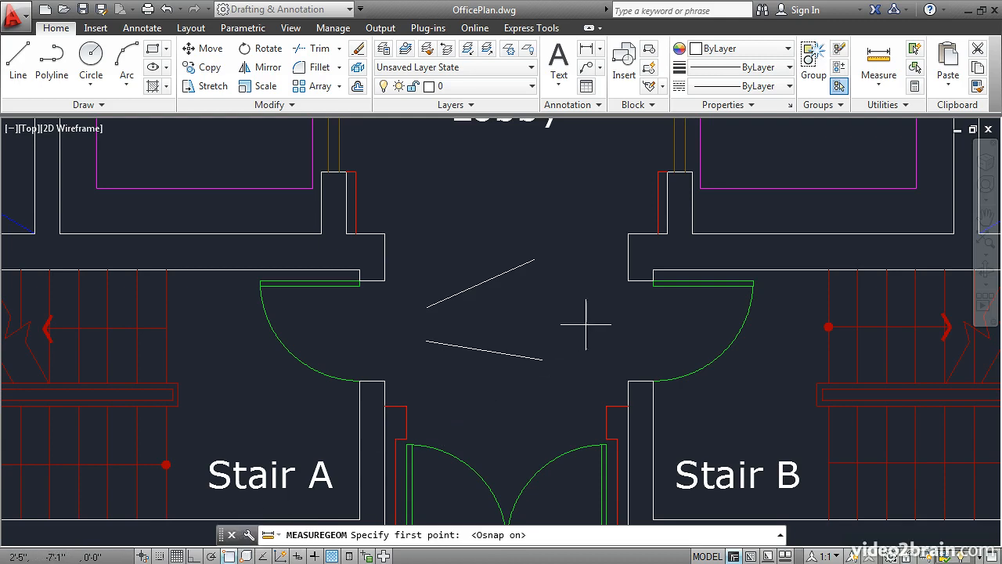
pyautogui.click(628, 279)
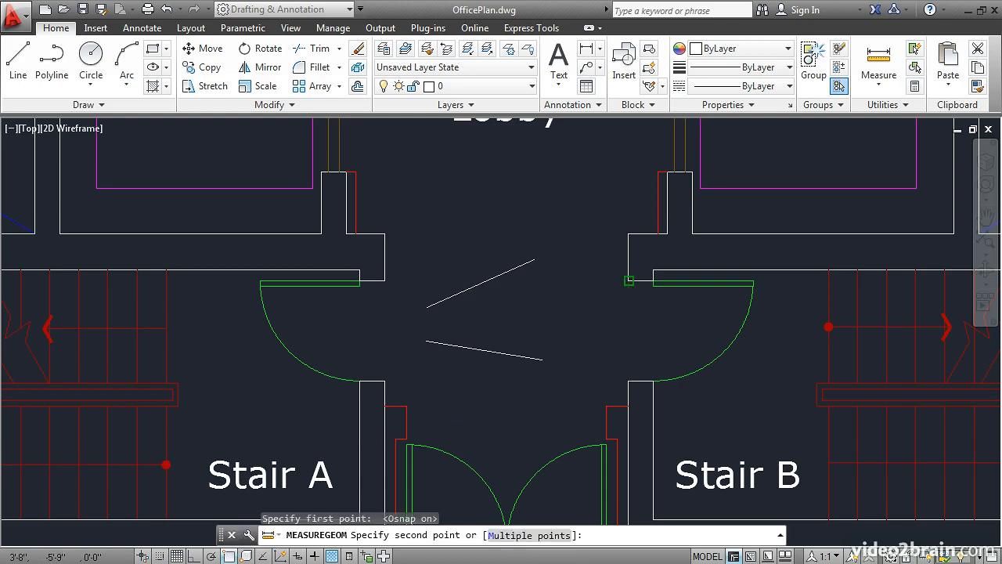
pyautogui.click(628, 381)
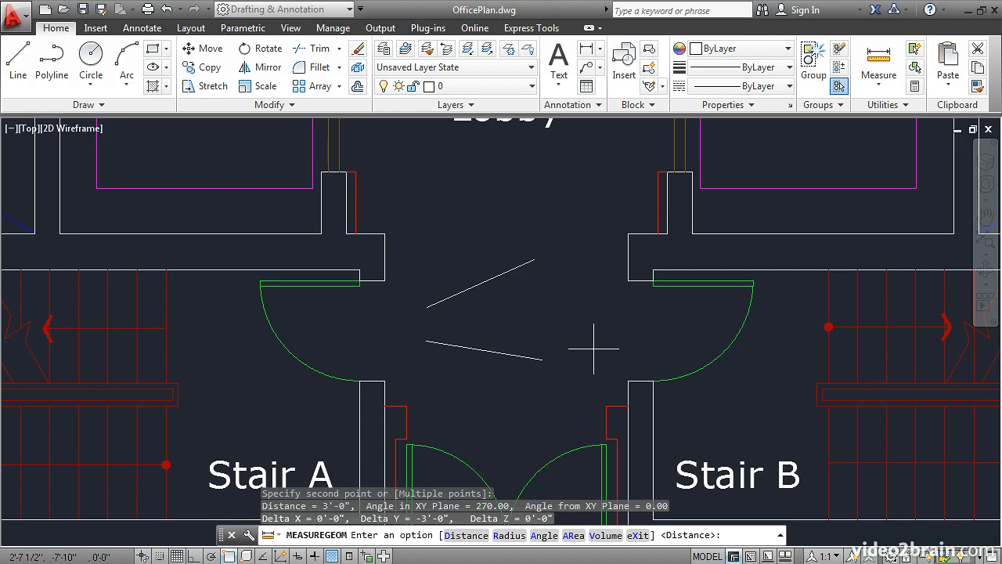
pyautogui.write('un')
pyautogui.press('Return')
pyautogui.press('Escape')
# Step: Set the drawing's length units to Decimal and the insertion scale to Centimeters
pyautogui.write('un')
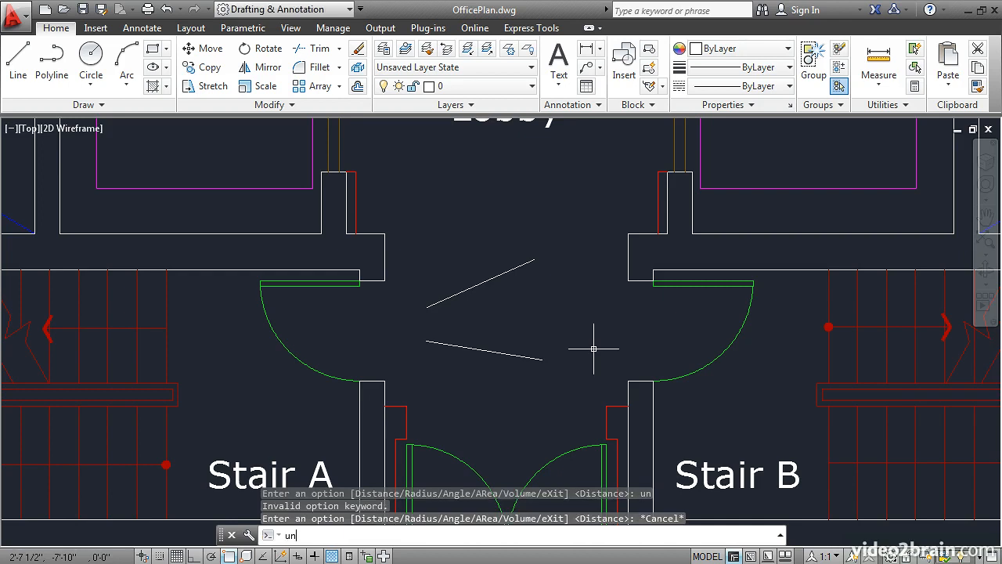
pyautogui.press('Return')
pyautogui.click(452, 180)
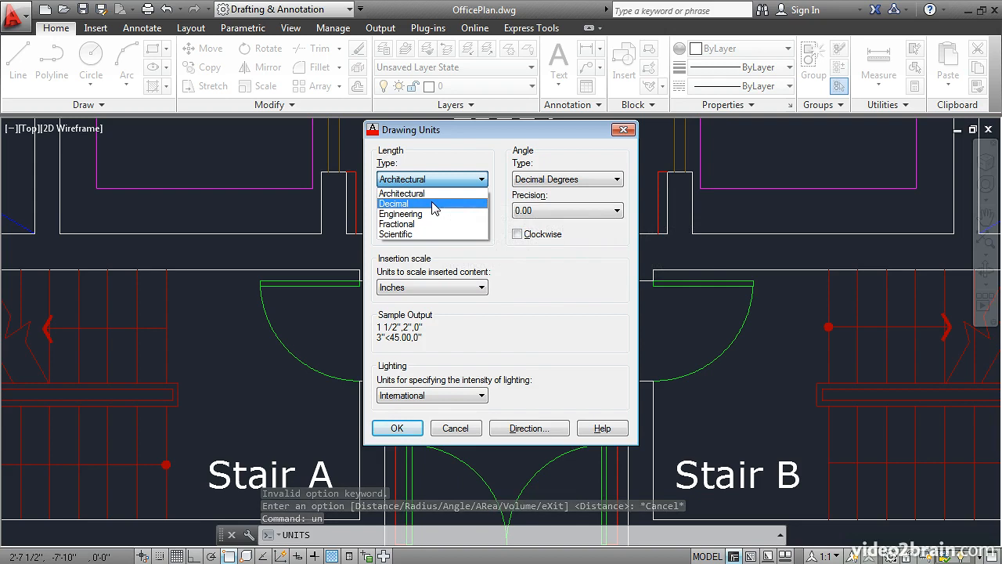
pyautogui.click(436, 204)
pyautogui.click(474, 288)
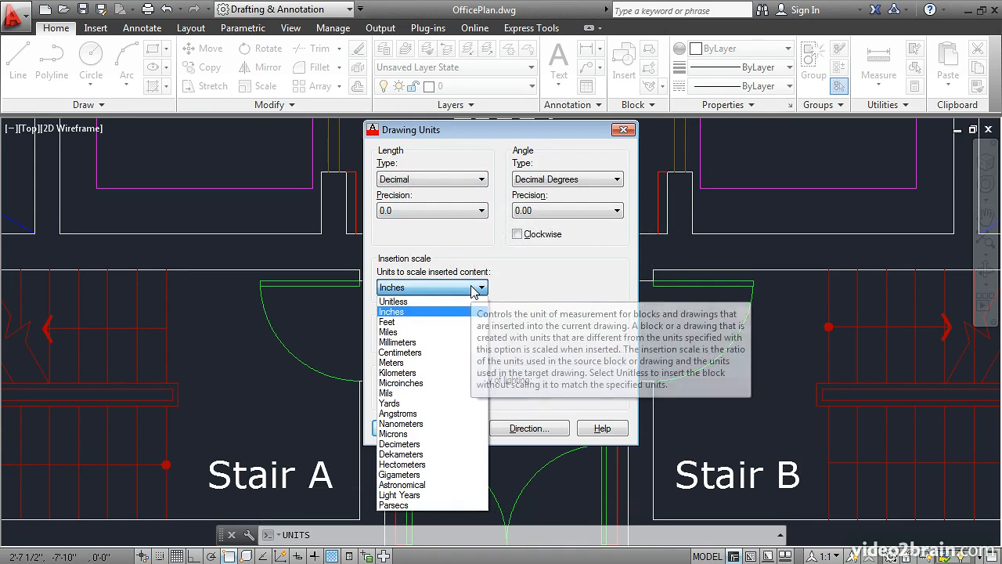
pyautogui.click(413, 353)
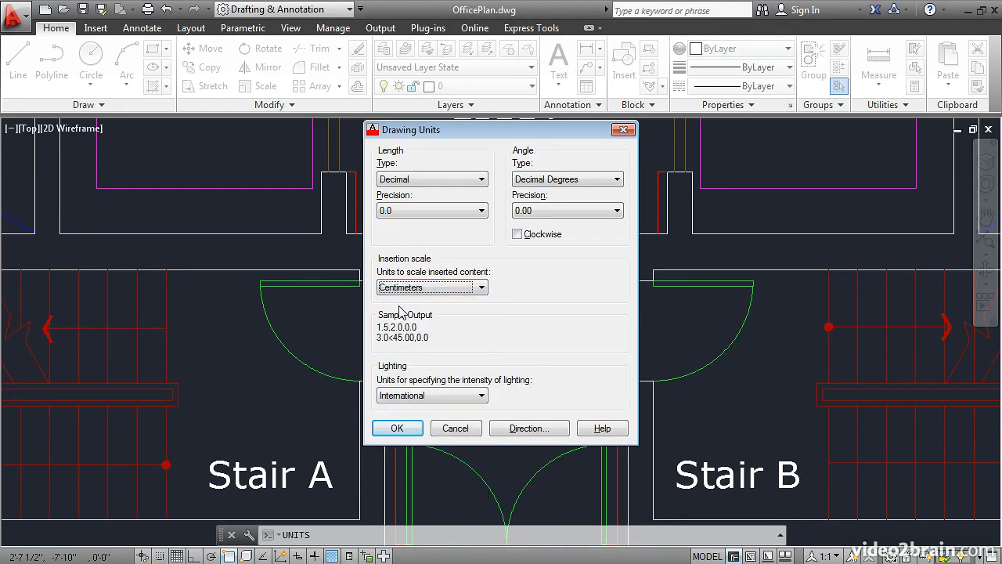
pyautogui.click(397, 428)
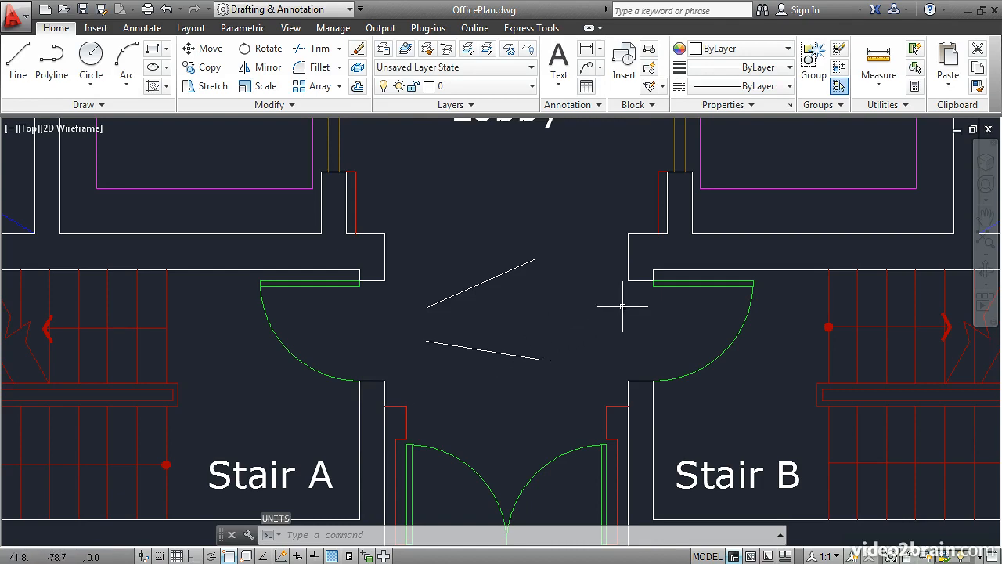
# Step: Measure the Stair B door opening between its two wall corners under the decimal length units
pyautogui.click(876, 62)
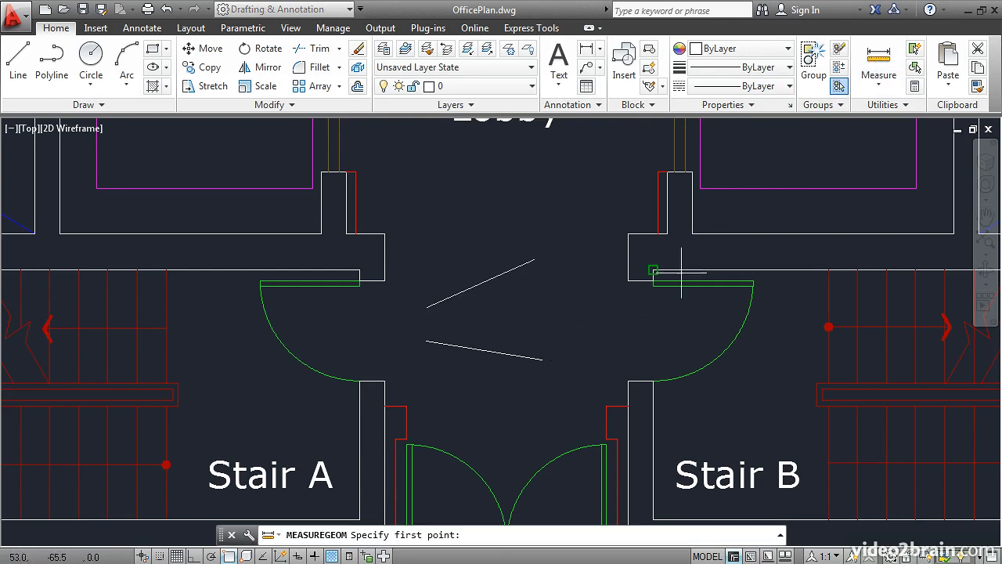
pyautogui.click(628, 280)
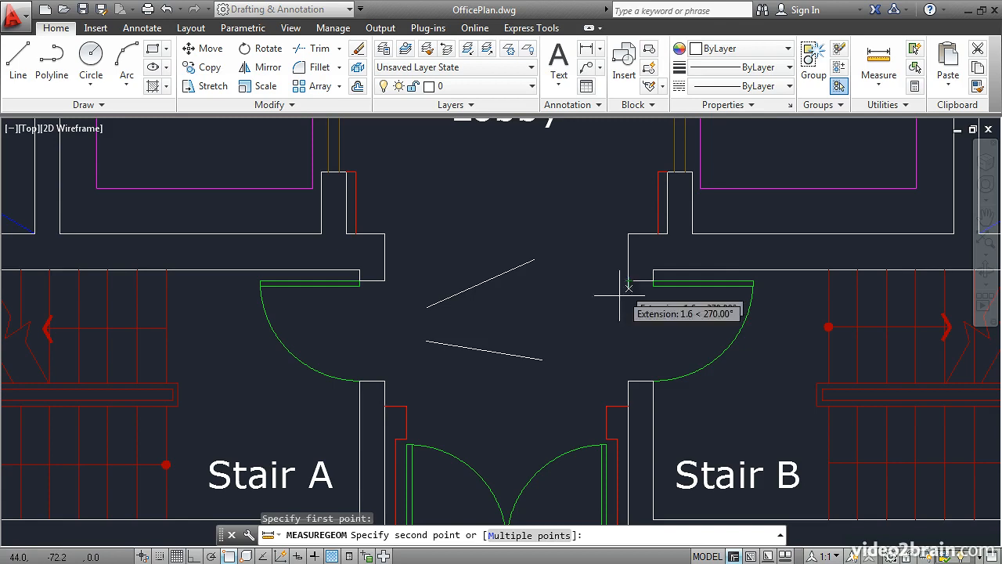
pyautogui.click(629, 381)
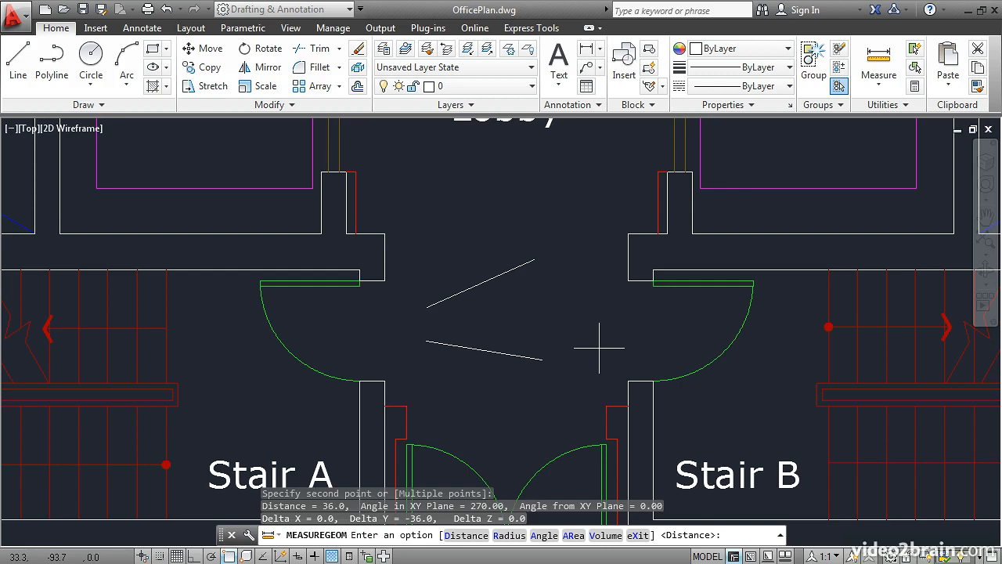
pyautogui.press('Escape')
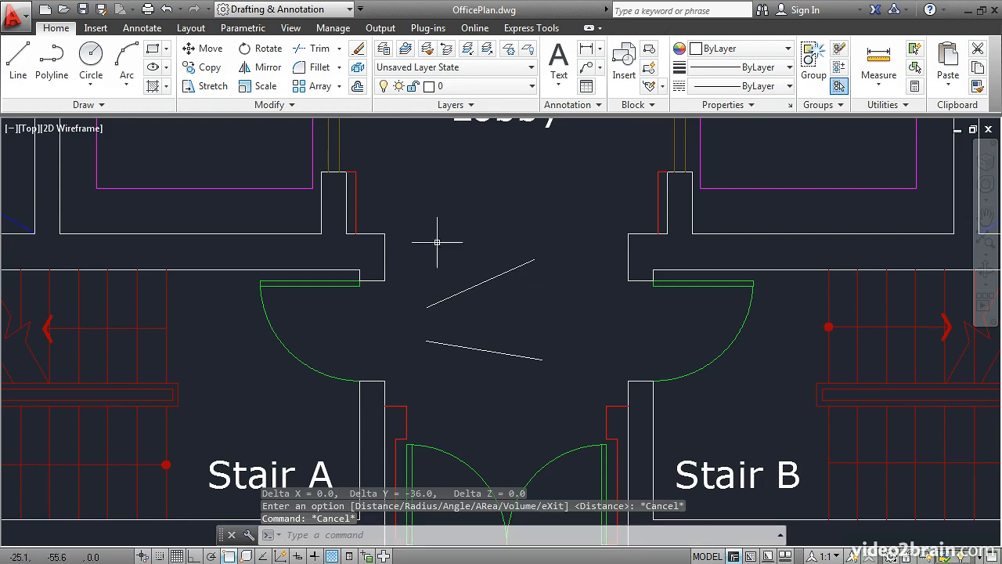
# Step: Scale all objects in the drawing by a factor of 2.54 from base point 0,0
pyautogui.click(266, 88)
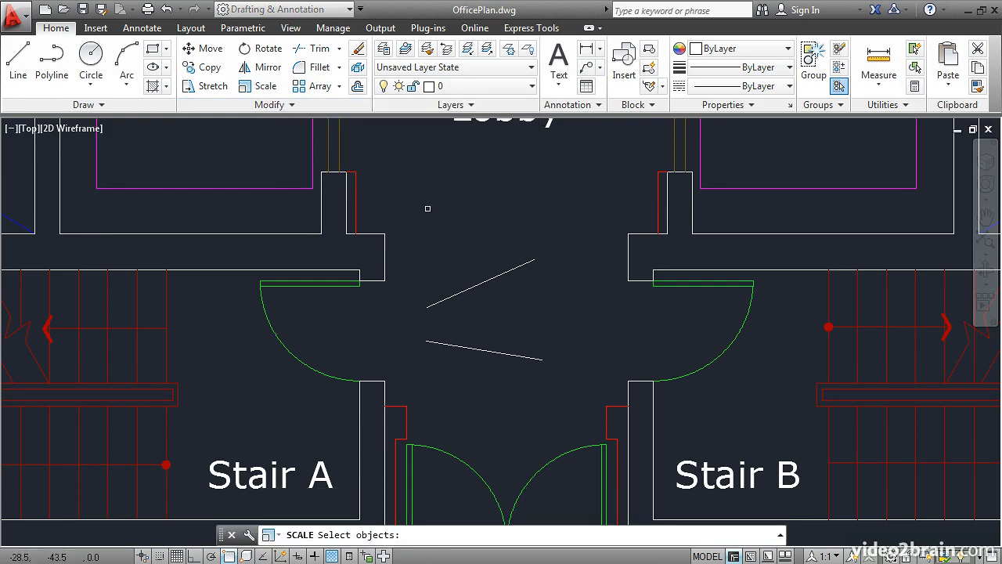
pyautogui.write('all')
pyautogui.press('Return')
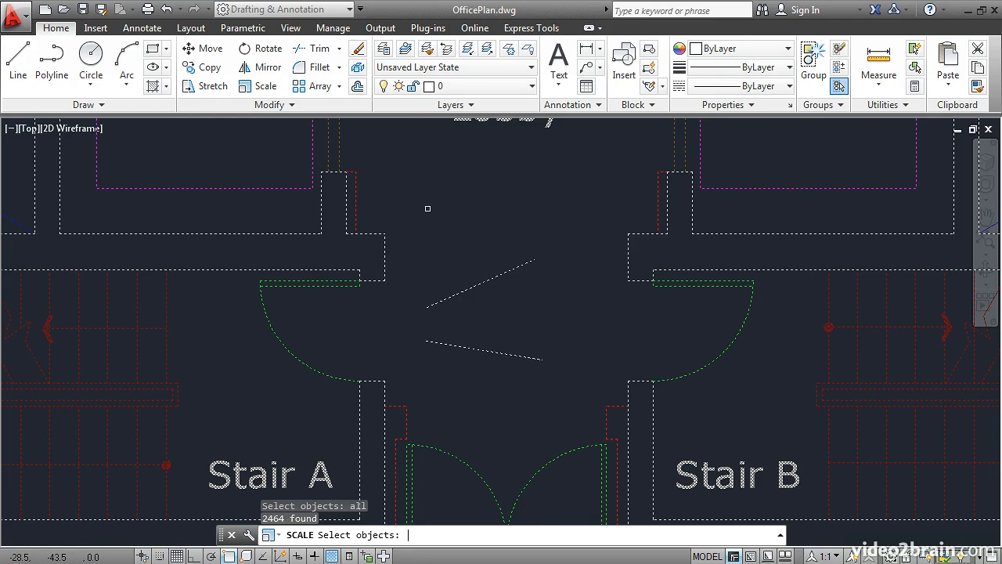
pyautogui.press('Return')
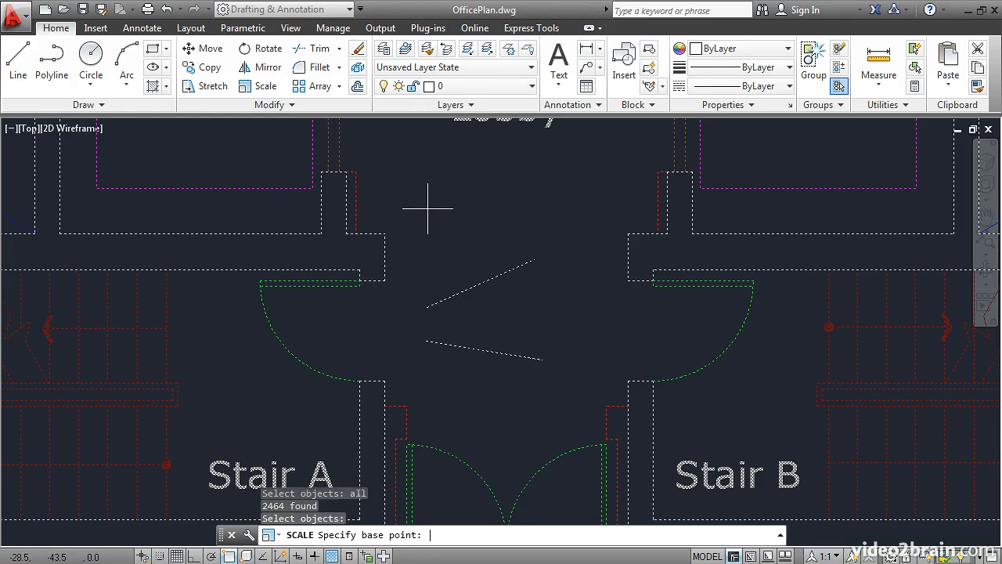
pyautogui.write('0,0')
pyautogui.press('Return')
pyautogui.write('2.54')
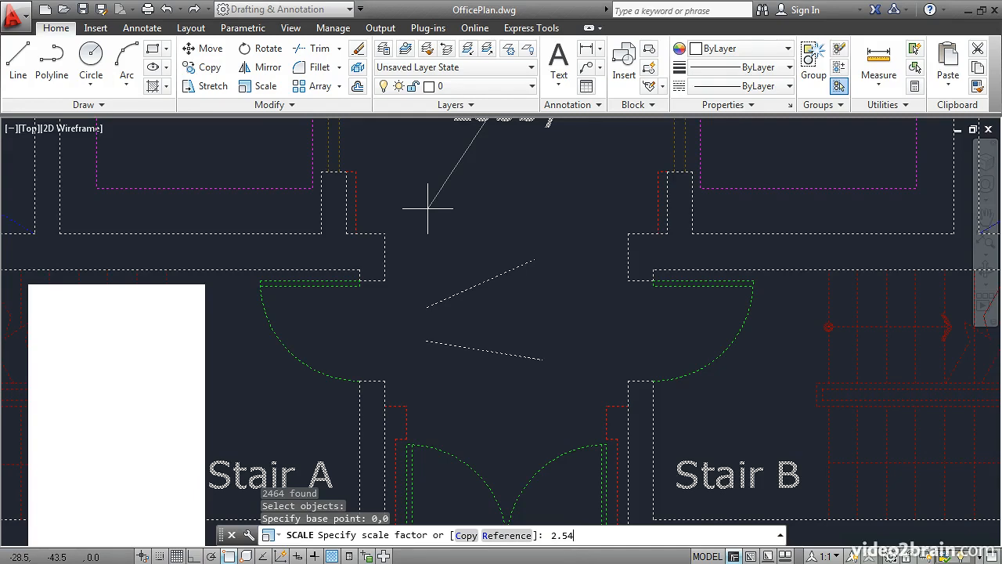
pyautogui.press('Return')
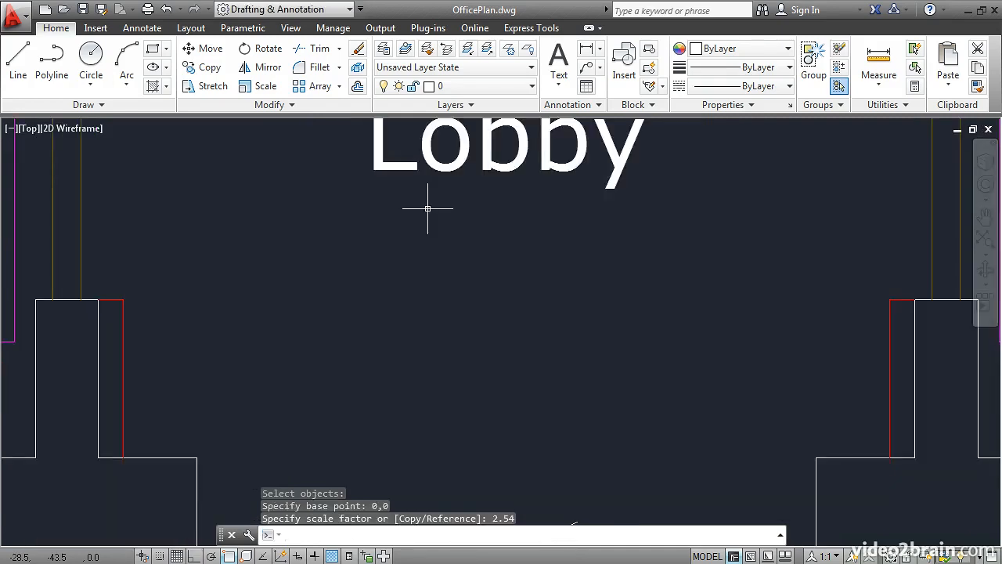
# Step: Measure the rescaled Stair B door opening between its upper and lower wall corners
pyautogui.scroll(-3, 423, 210)
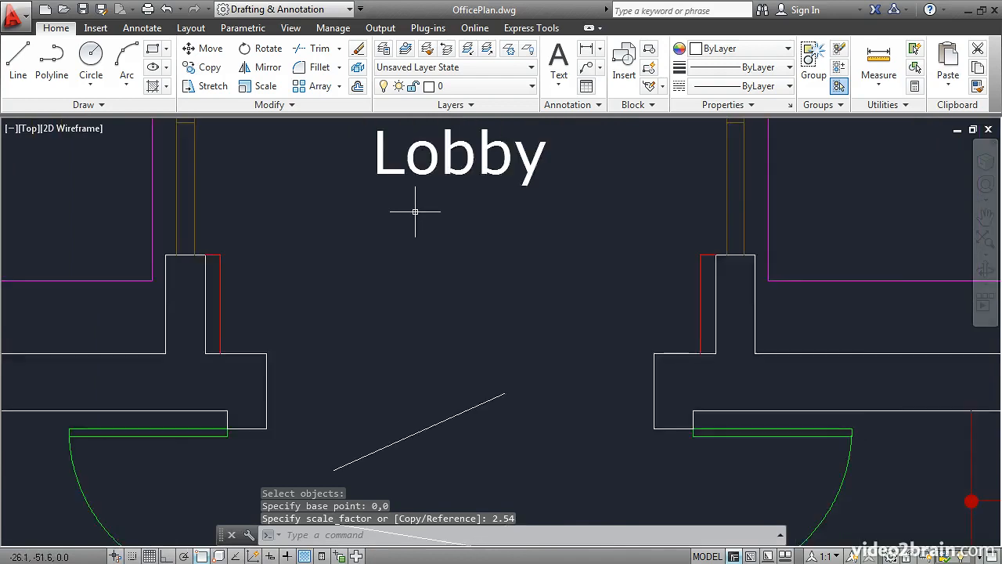
pyautogui.scroll(-3, 415, 211)
pyautogui.moveTo(454, 269); pyautogui.dragTo(465, 179, button='middle')
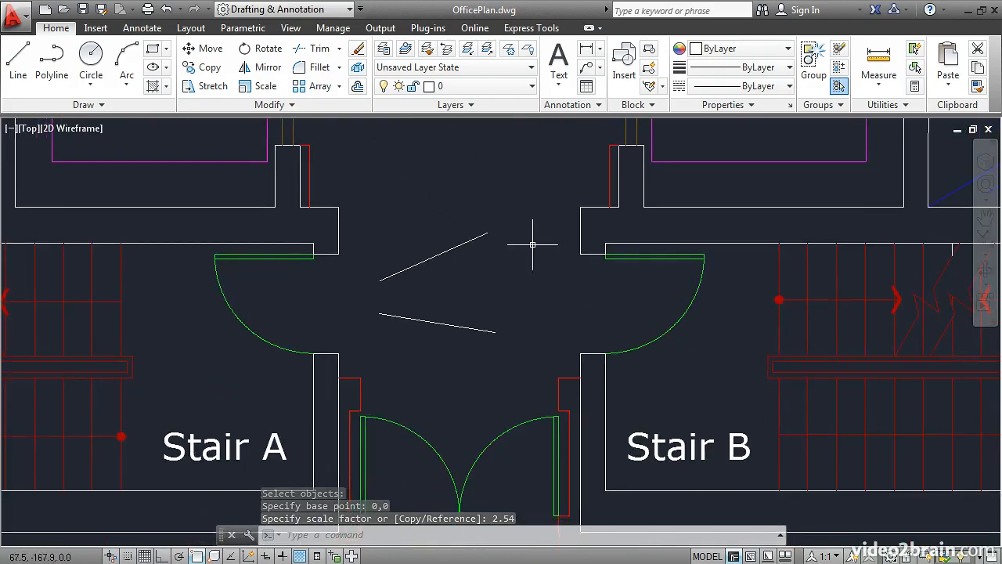
pyautogui.click(883, 63)
pyautogui.click(581, 254)
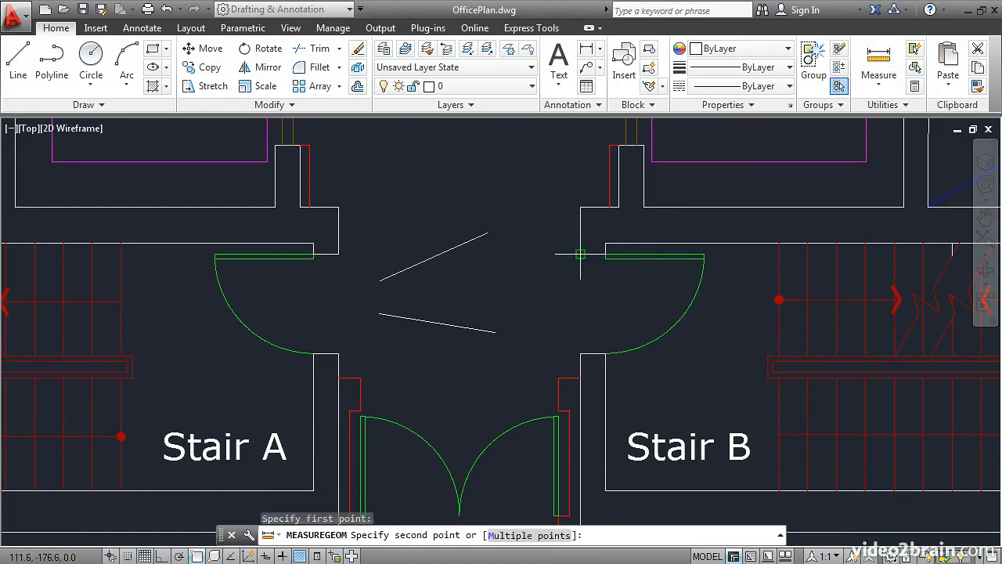
pyautogui.click(580, 353)
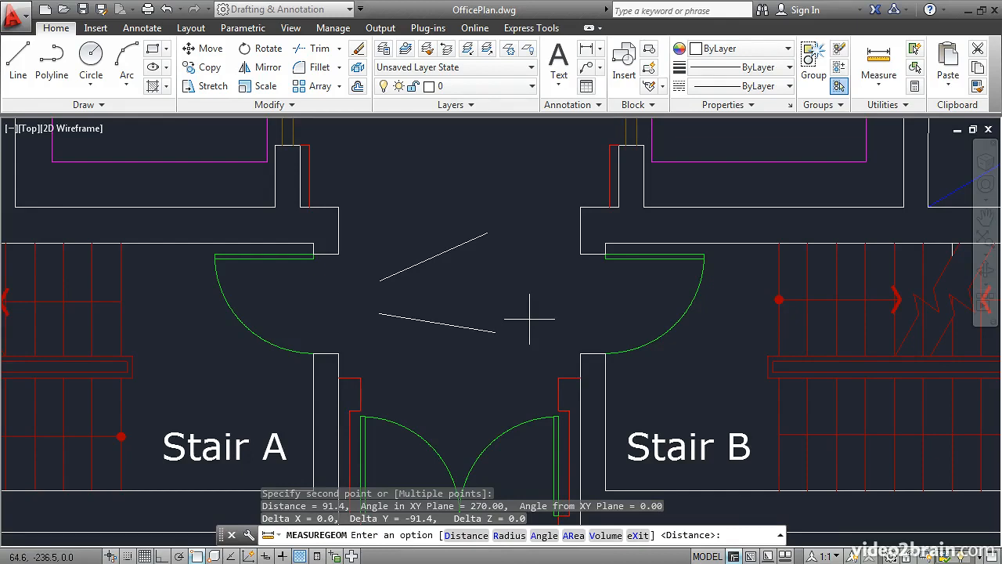
pyautogui.press('Escape')
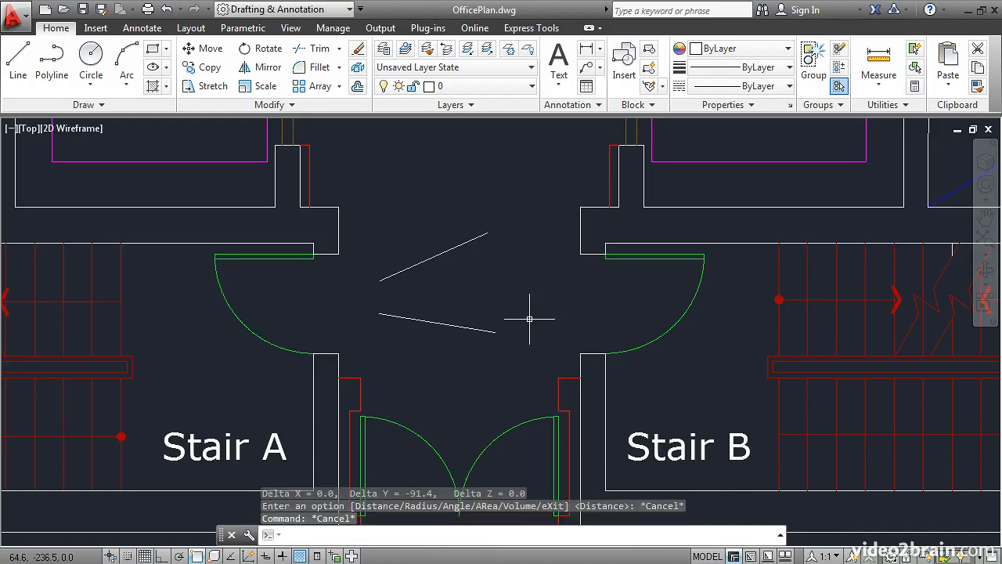
# Step: Open QuickCalc and examine its length conversion of 3 feet to centimeters
pyautogui.write('QUICKCALC')
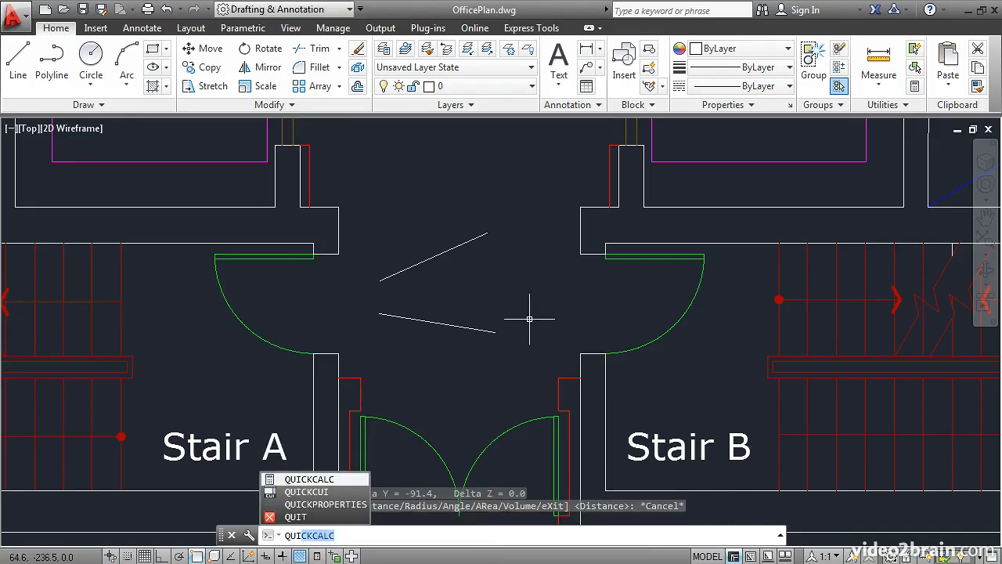
pyautogui.press('Return')
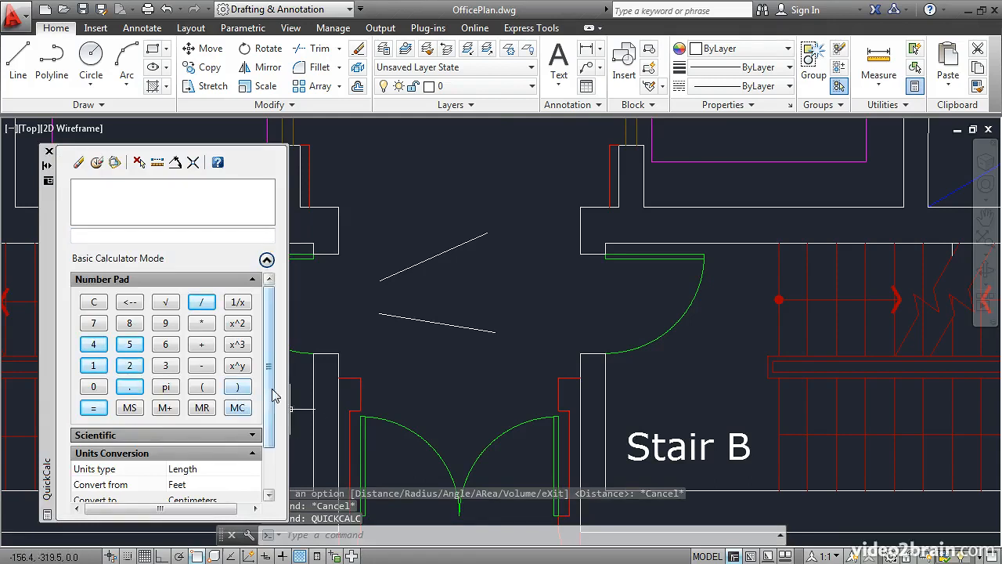
pyautogui.moveTo(273, 394); pyautogui.dragTo(272, 440)
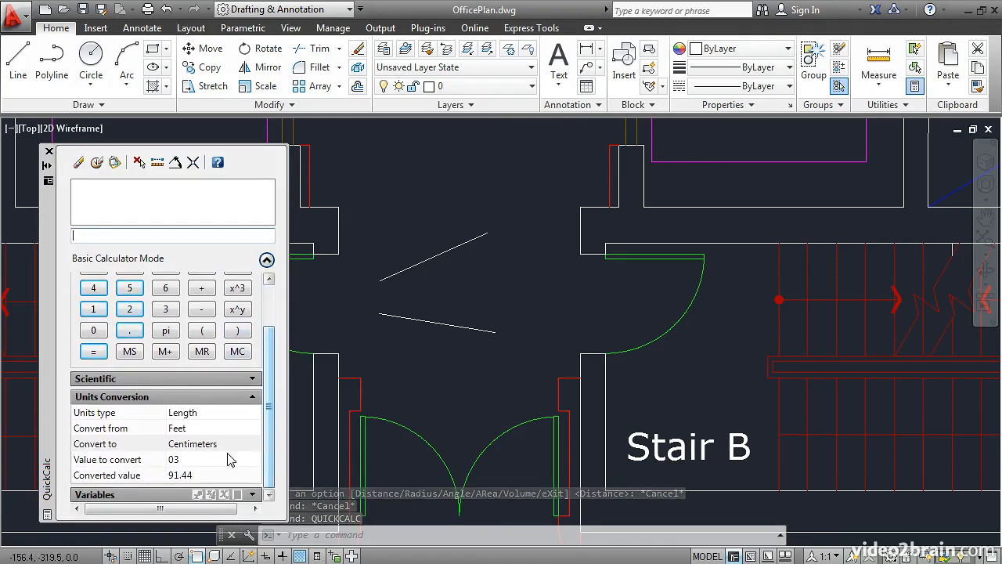
pyautogui.click(192, 459)
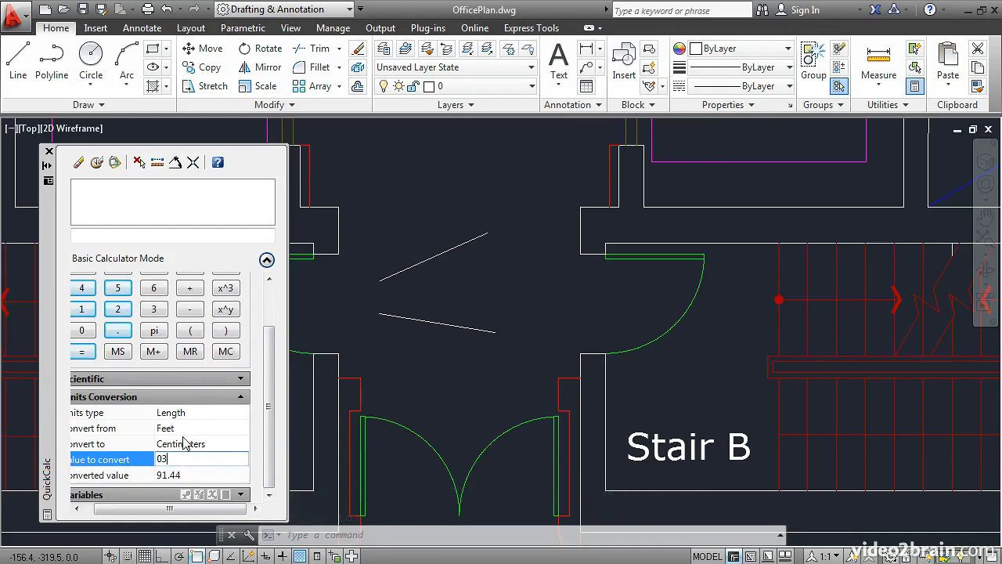
pyautogui.click(181, 447)
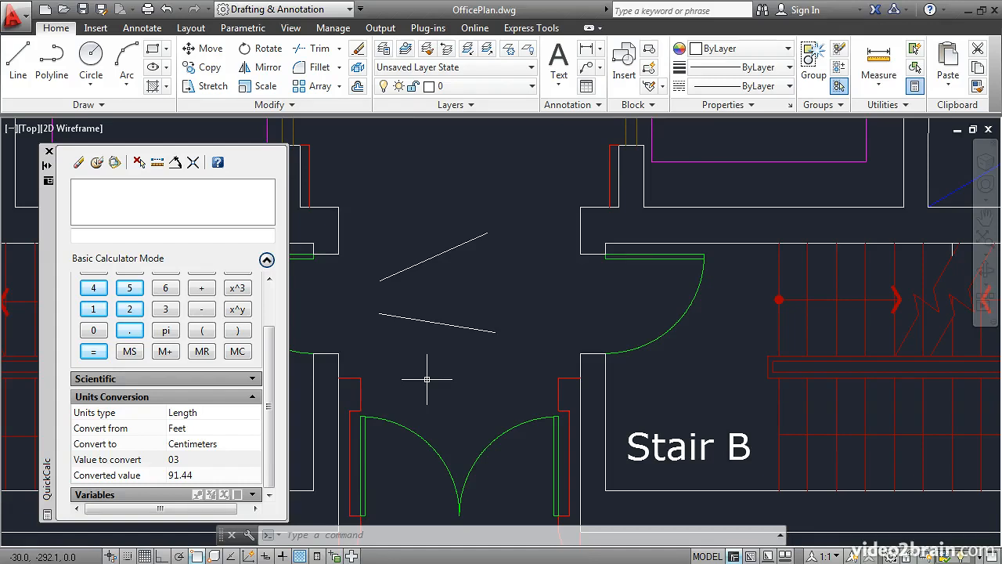
# Step: Set the drawing's decimal length precision to eight decimal places (0.00000000)
pyautogui.write('un')
pyautogui.press('Return')
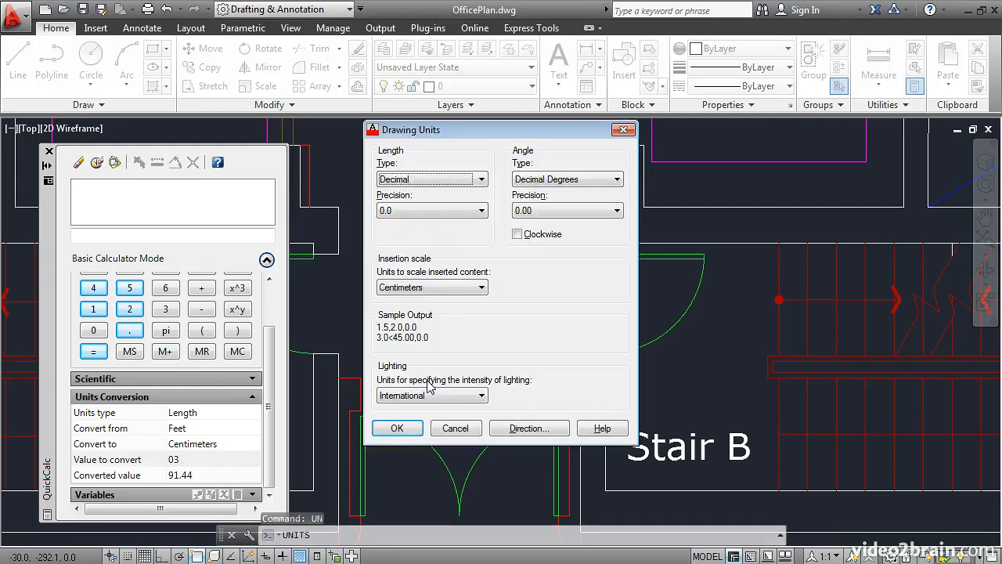
pyautogui.click(429, 211)
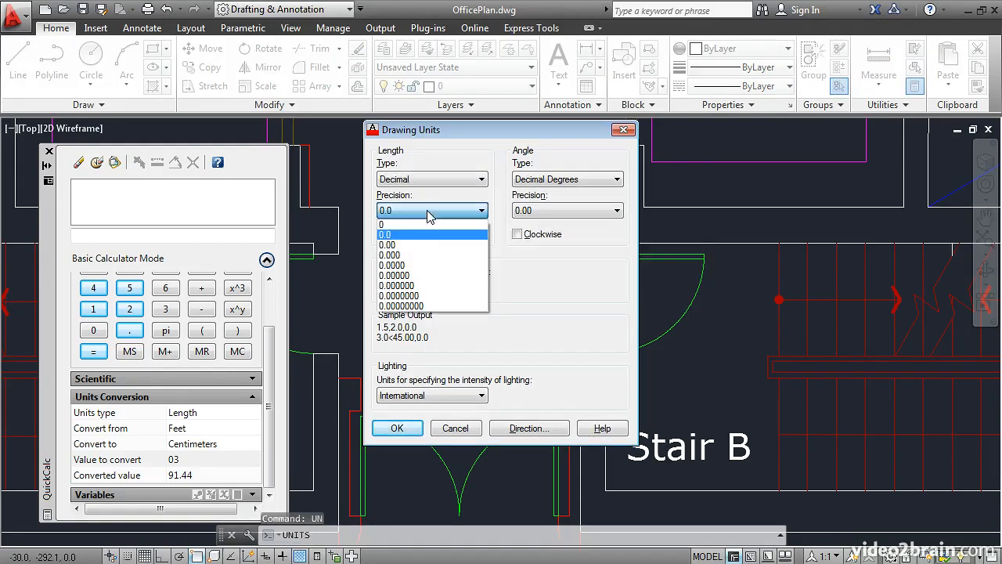
pyautogui.click(427, 305)
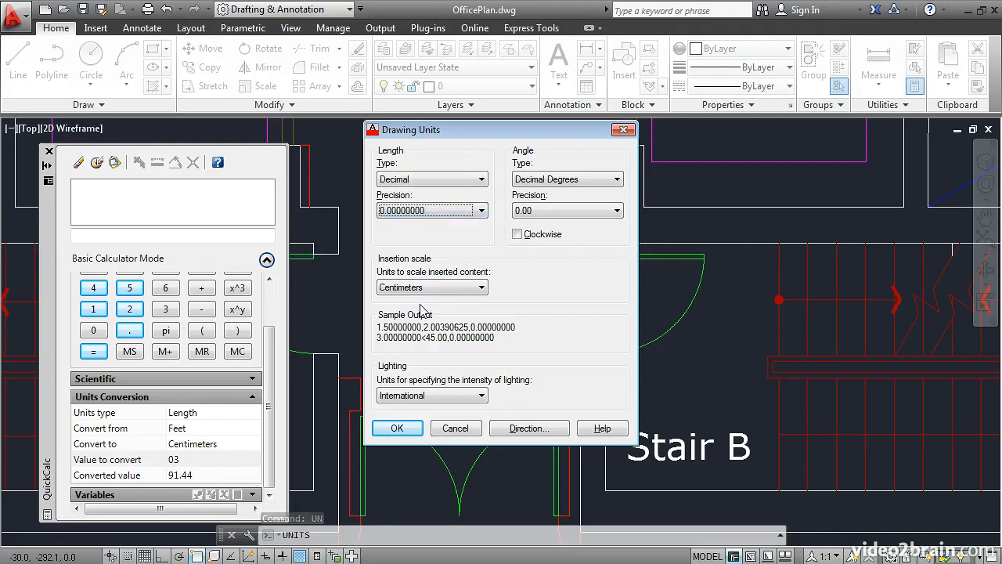
pyautogui.click(396, 427)
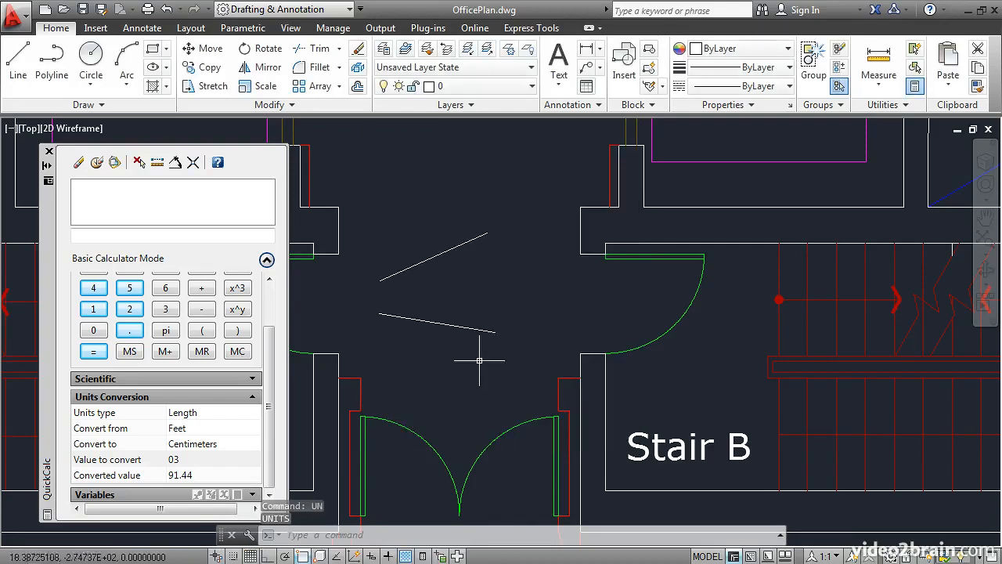
# Step: Measure the Stair B door opening between its two wall corners again at the eight-decimal precision
pyautogui.click(874, 62)
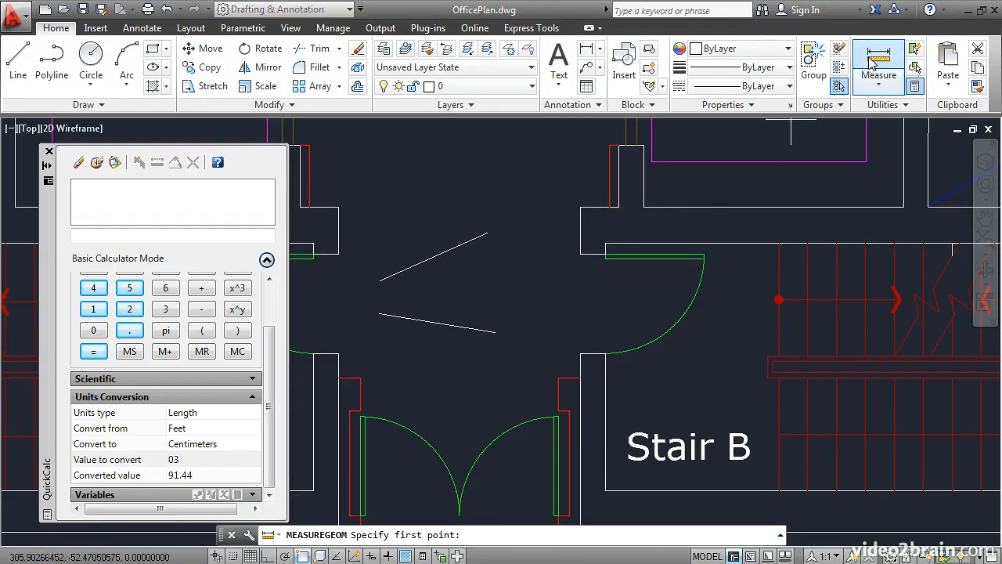
pyautogui.click(580, 254)
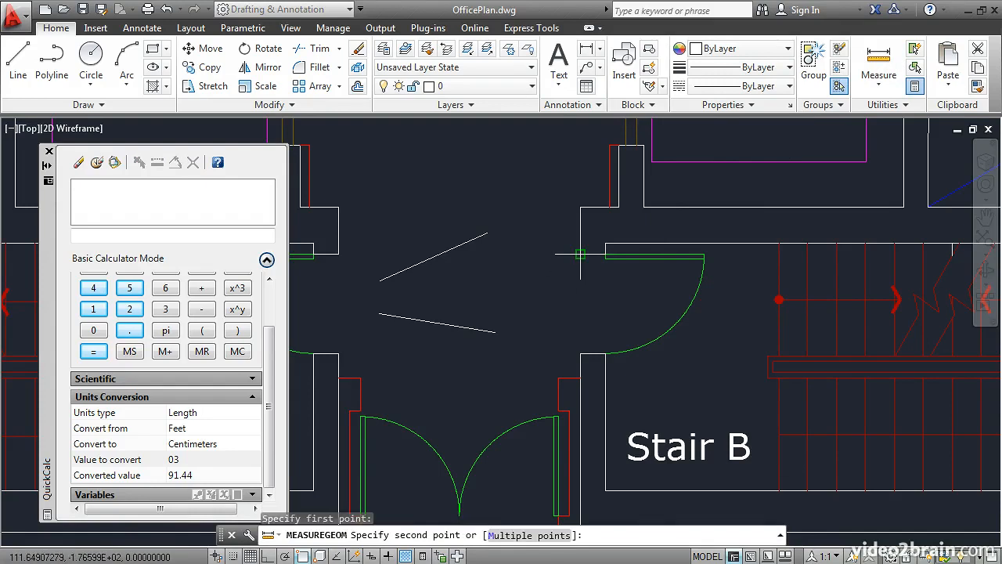
pyautogui.click(580, 354)
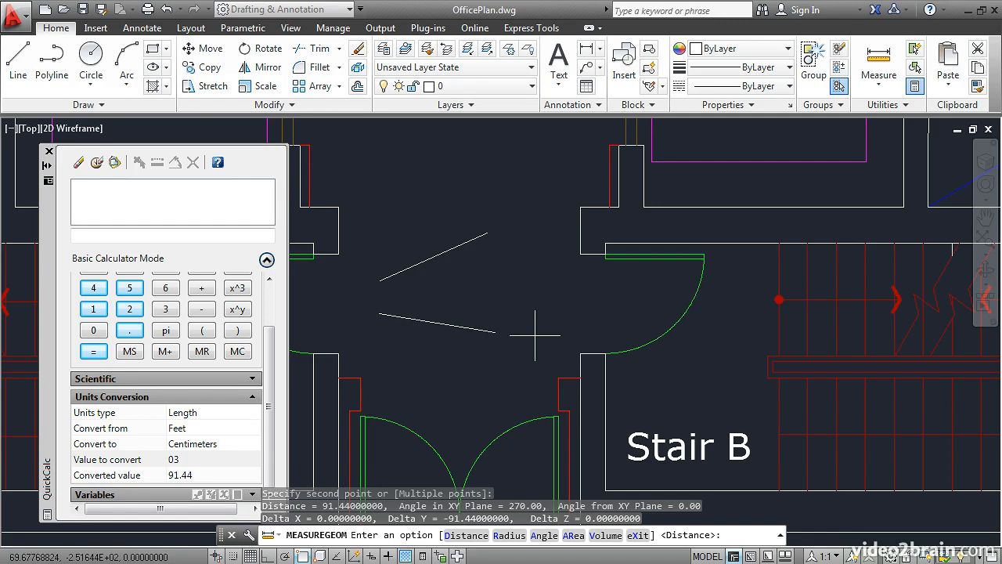
pyautogui.press('Escape')
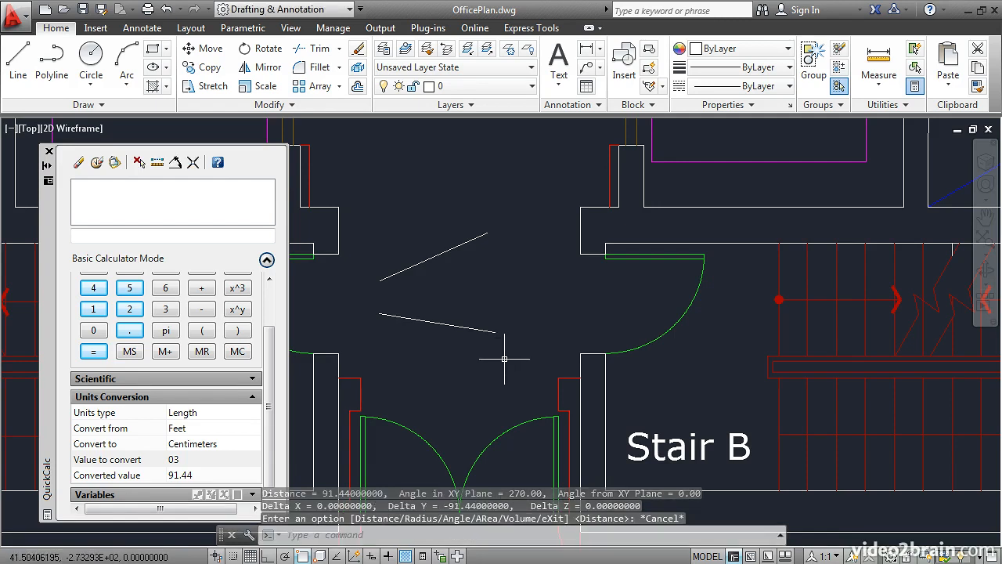
# Step: Set the drawing's length units to Architectural and the insertion scale to Inches
pyautogui.write('un')
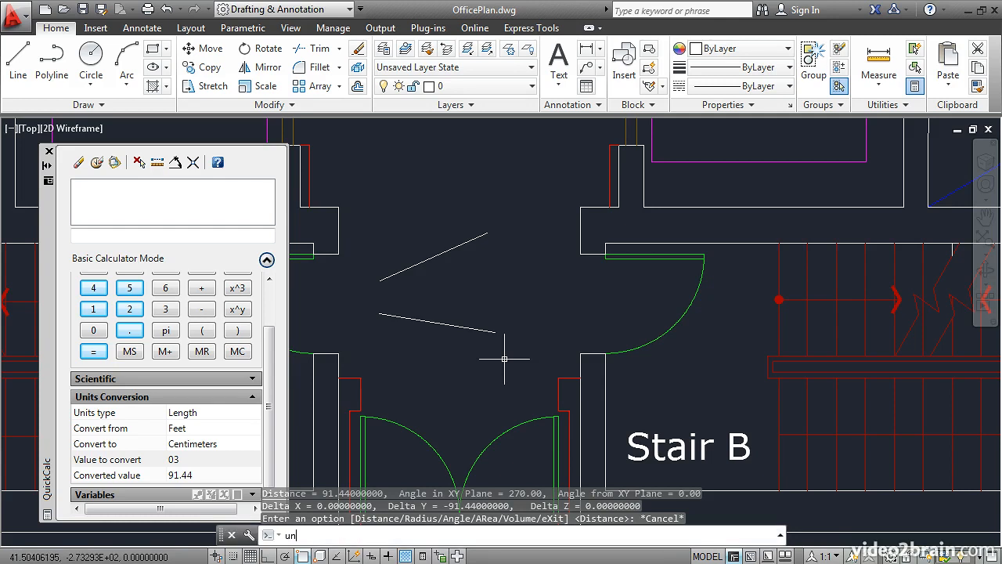
pyautogui.press('Return')
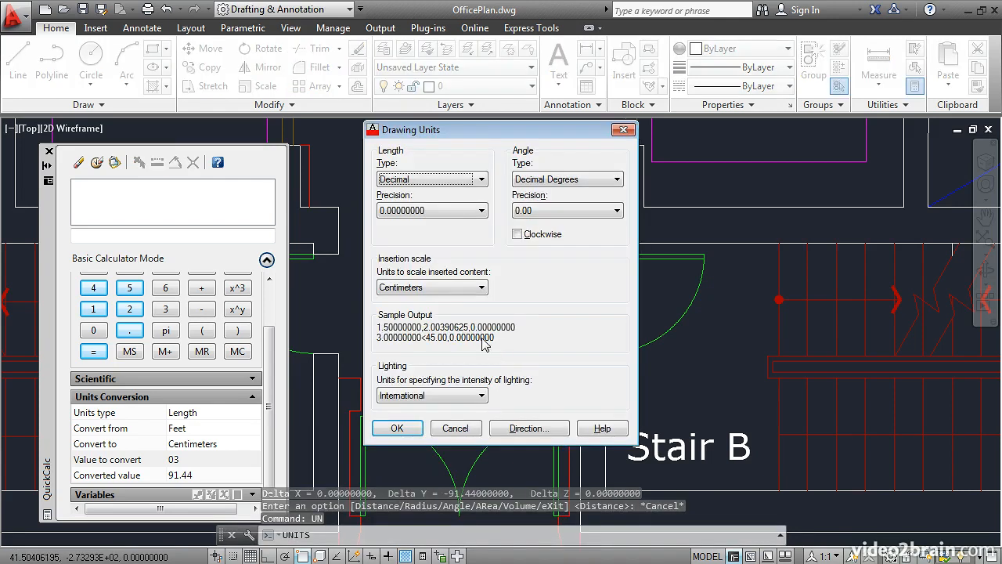
pyautogui.click(481, 181)
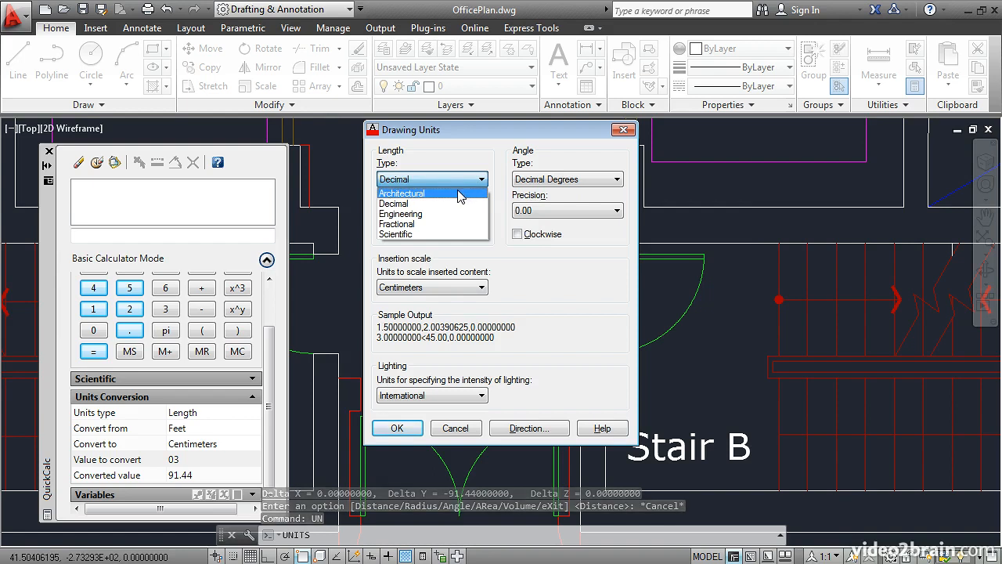
pyautogui.click(463, 193)
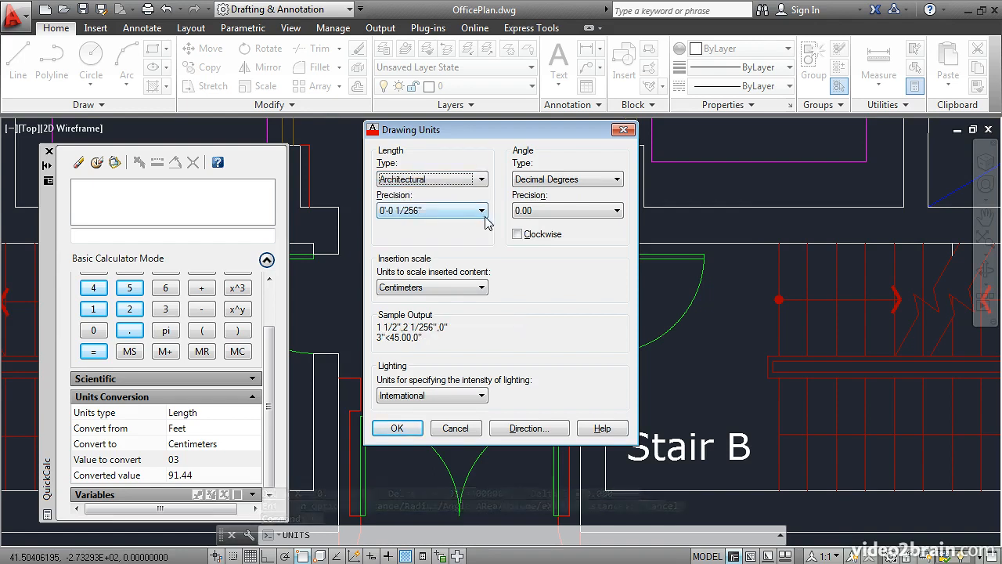
pyautogui.click(480, 288)
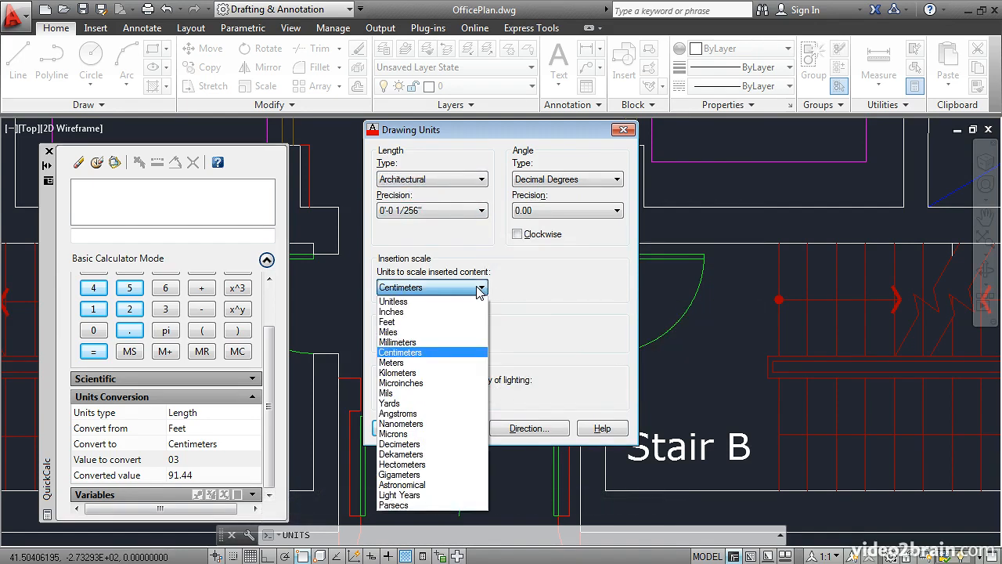
pyautogui.click(450, 313)
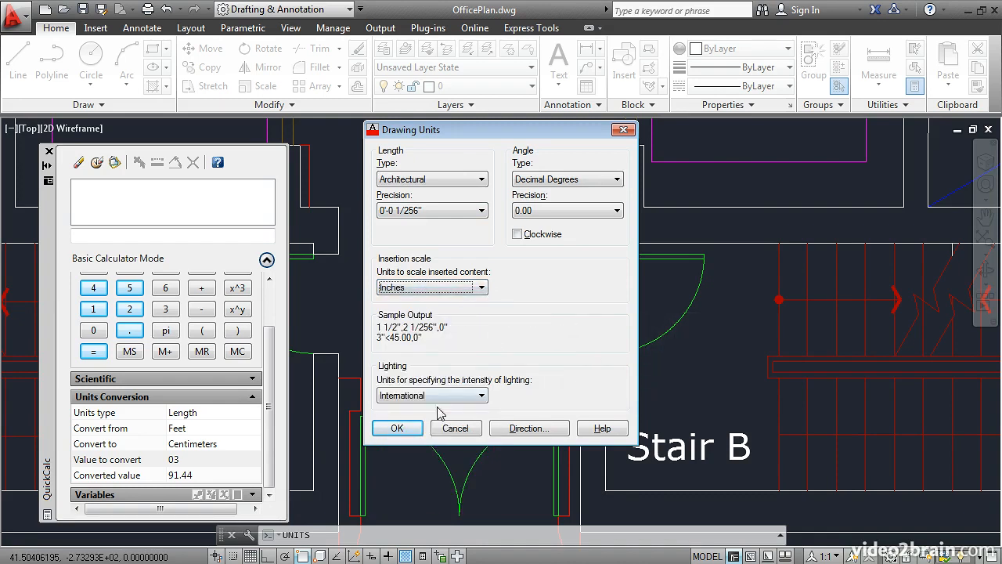
pyautogui.click(400, 429)
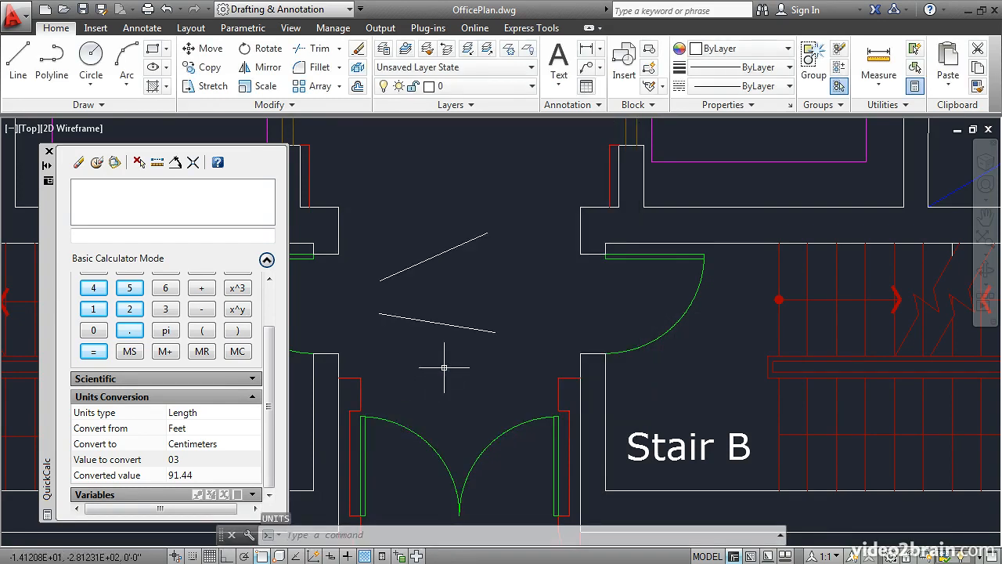
# Step: Begin scaling all objects in the drawing with the Scale command, using 0,0 as the base point
pyautogui.write('sc')
pyautogui.press('Return')
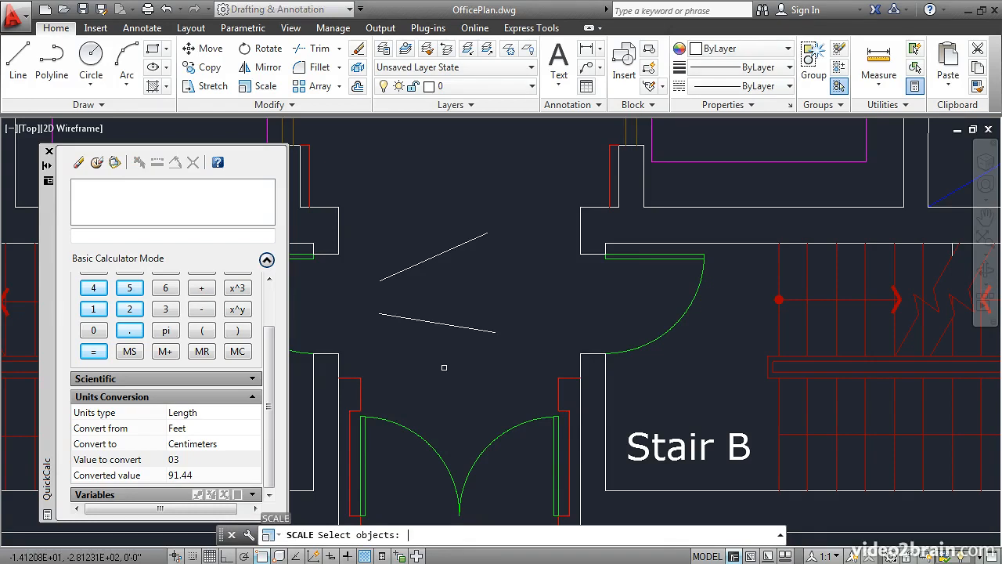
pyautogui.write('all')
pyautogui.press('Return')
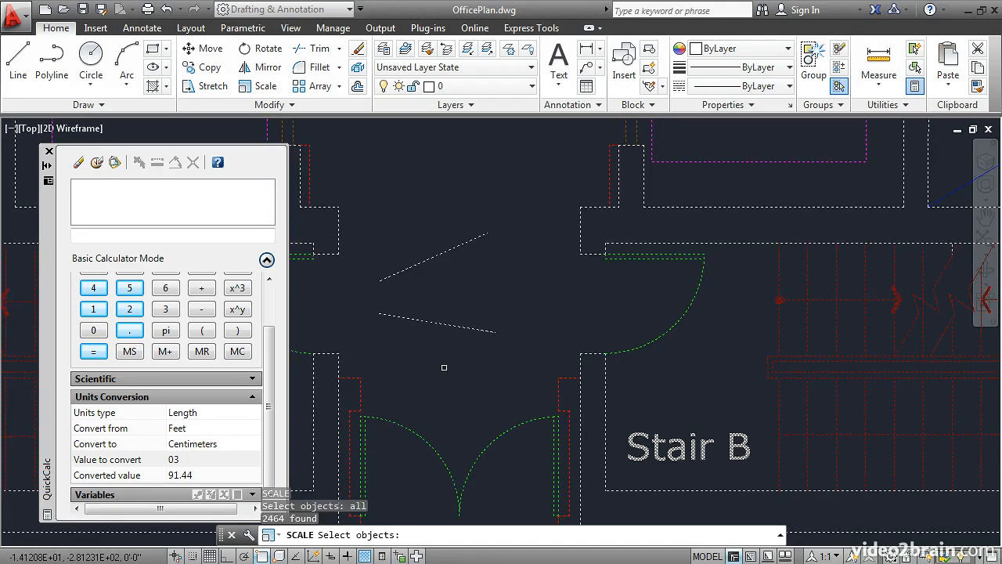
pyautogui.press('Return')
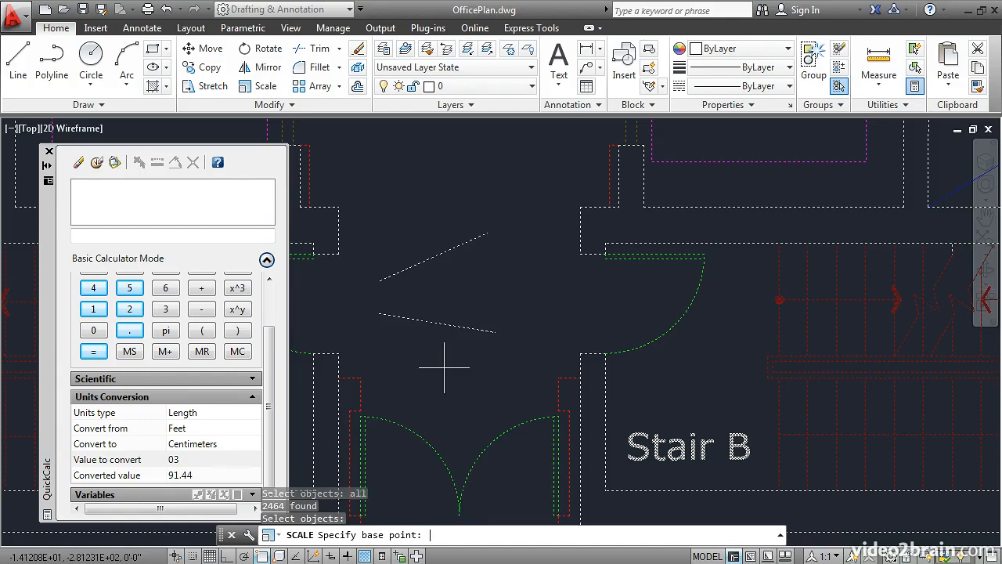
pyautogui.write('0,0')
pyautogui.press('Return')
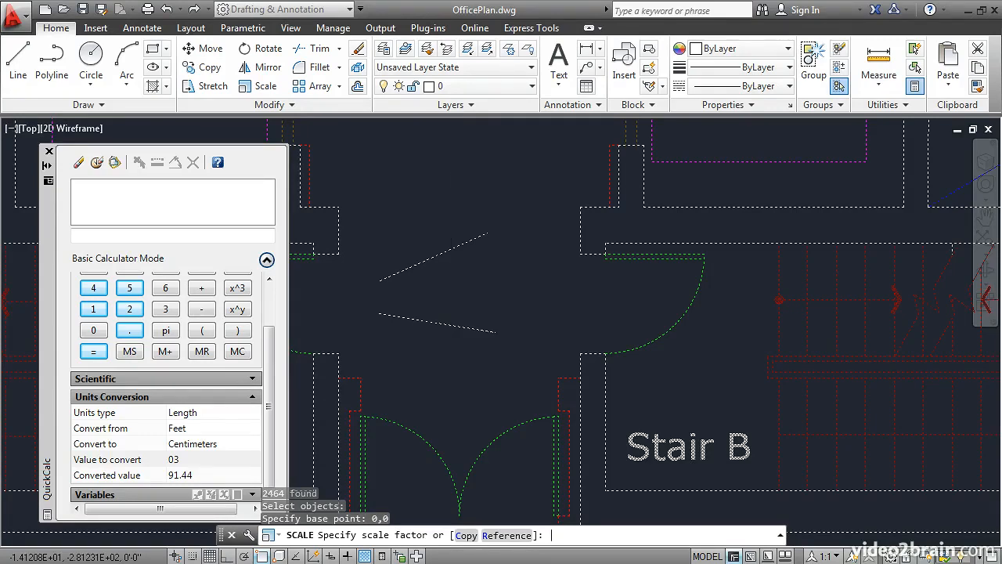
# Step: Calculate 1/2.54 in QuickCalc and apply the result as the scale factor for the selected objects
pyautogui.moveTo(268, 341); pyautogui.dragTo(268, 301)
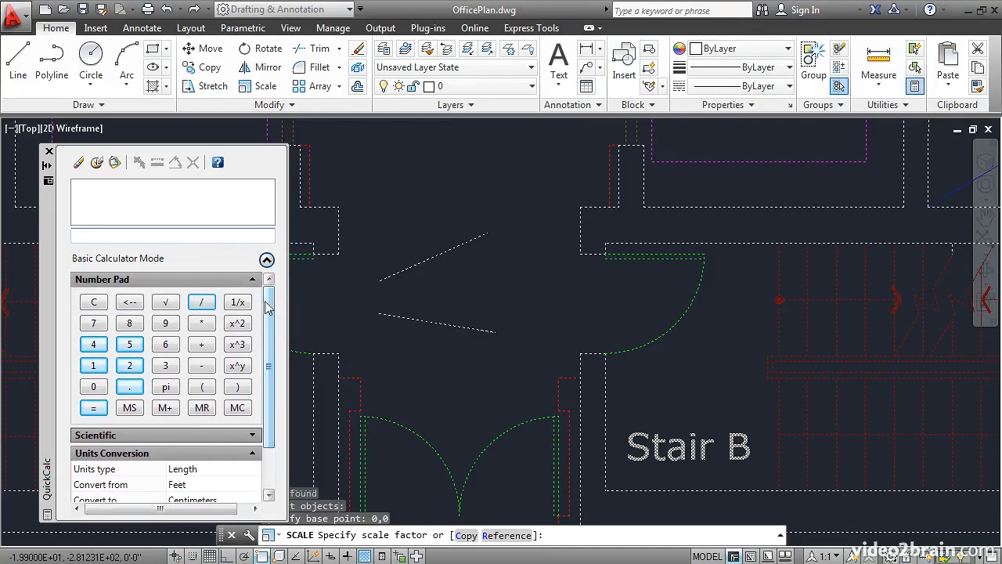
pyautogui.click(93, 365)
pyautogui.click(201, 301)
pyautogui.click(130, 365)
pyautogui.click(129, 386)
pyautogui.click(132, 349)
pyautogui.click(93, 345)
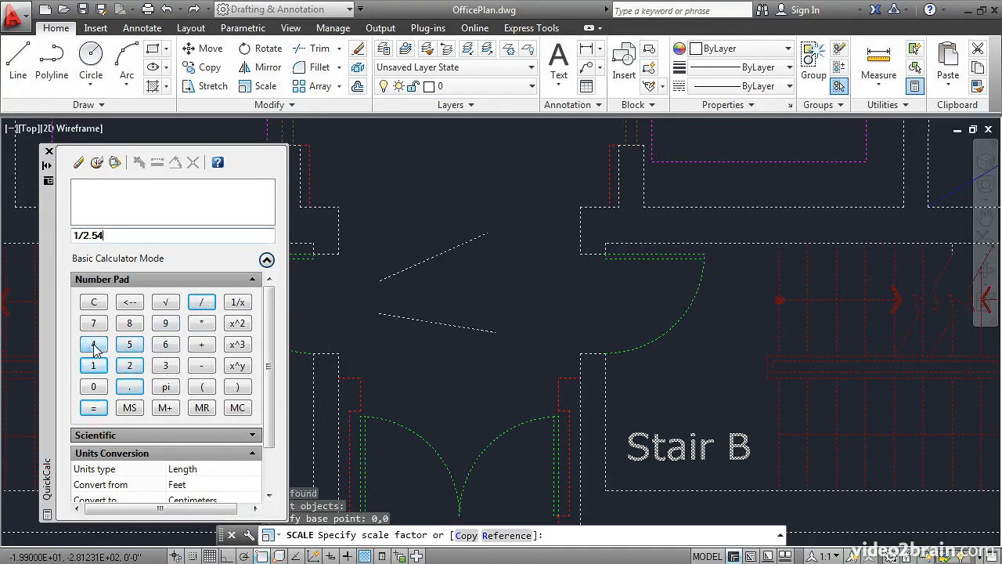
pyautogui.click(93, 408)
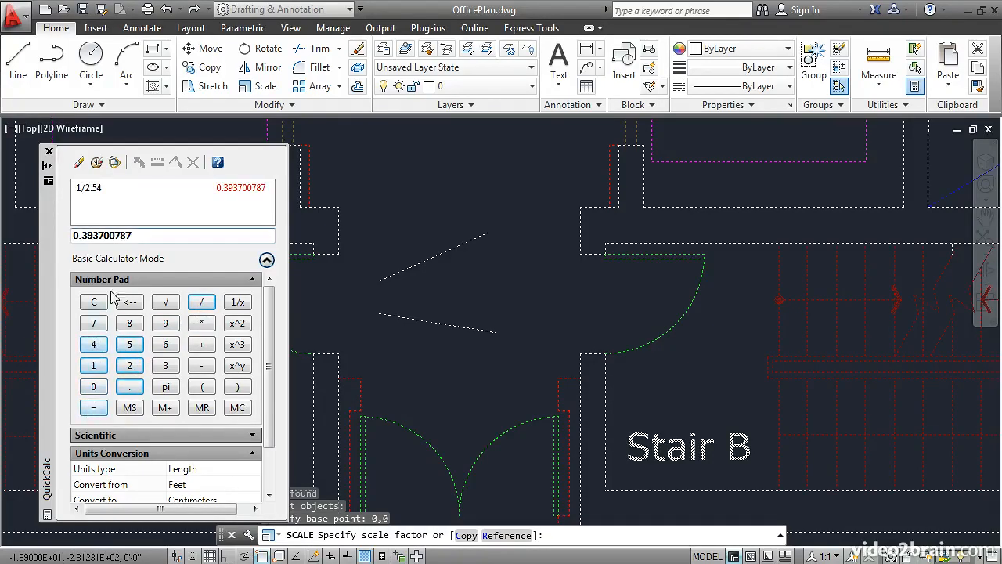
pyautogui.click(114, 163)
pyautogui.press('Return')
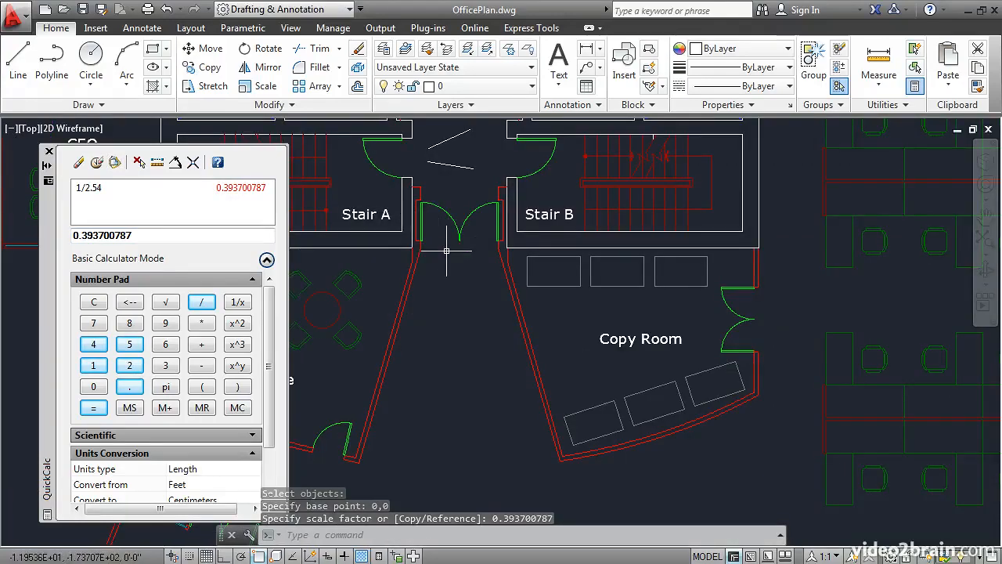
# Step: Measure the Stair B door opening between its two wall corners in the rescaled plan
pyautogui.scroll(-2, 465, 192)
pyautogui.moveTo(465, 192); pyautogui.dragTo(495, 302, button='middle')
pyautogui.scroll(4, 497, 304)
pyautogui.scroll(2, 499, 308)
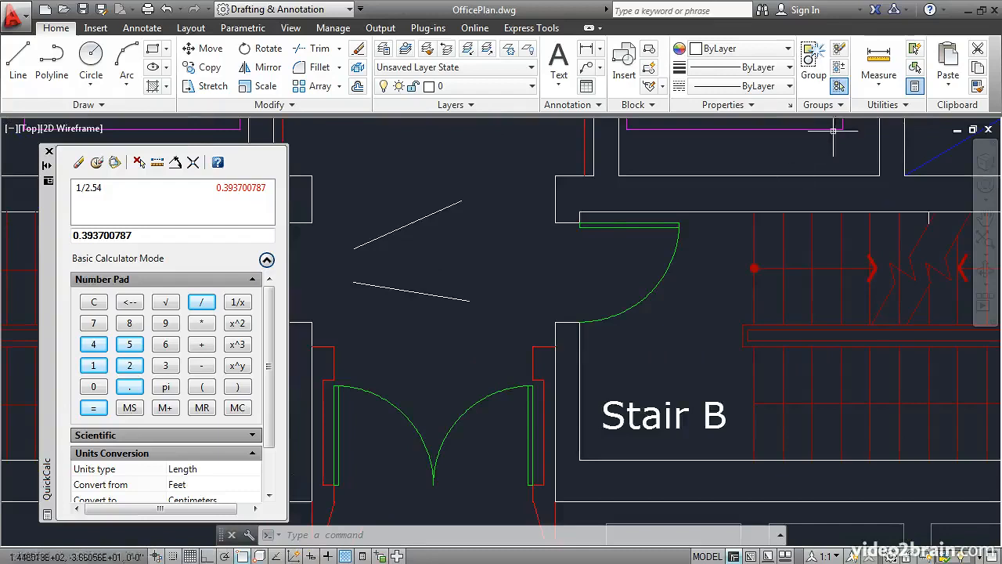
pyautogui.click(882, 59)
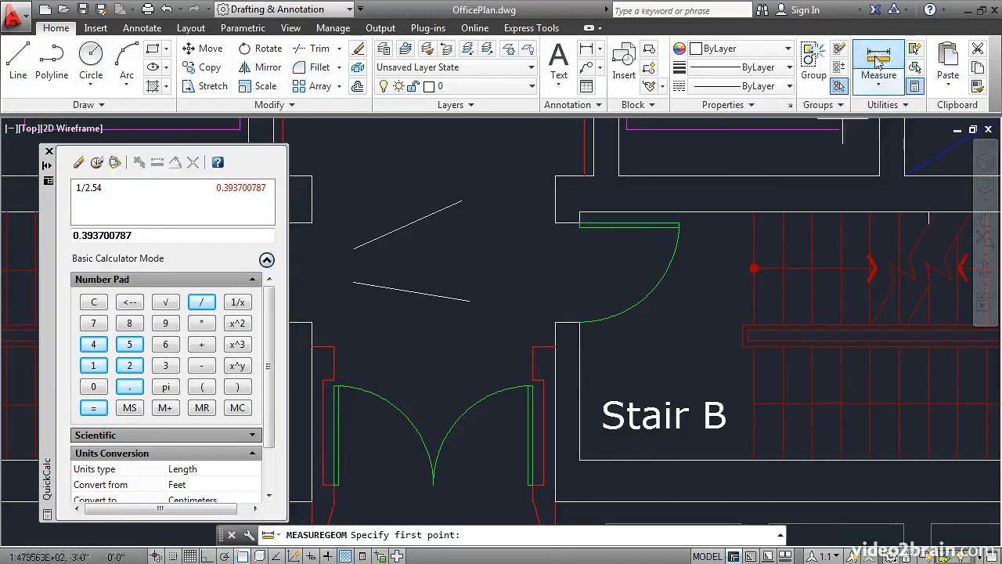
pyautogui.click(556, 222)
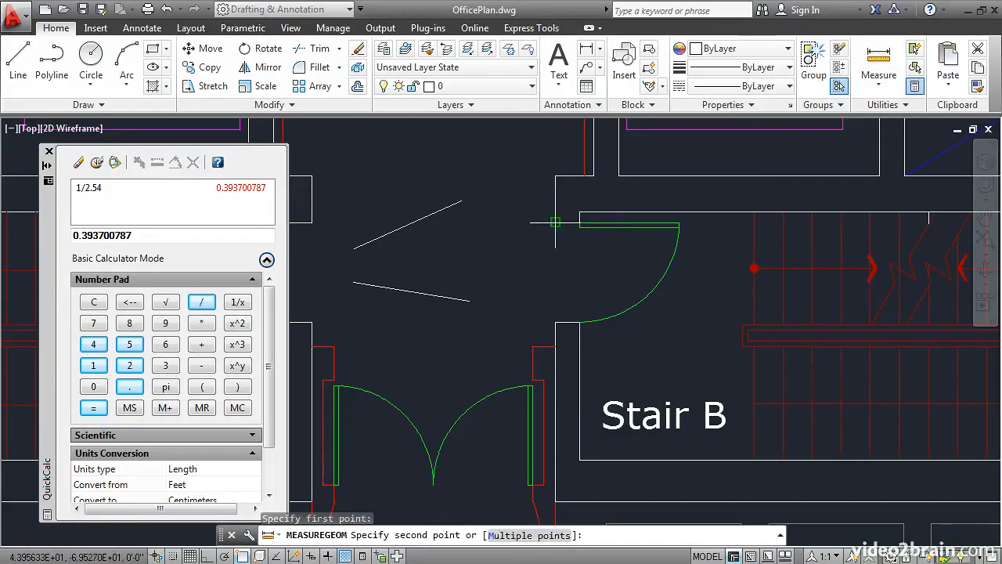
pyautogui.click(556, 322)
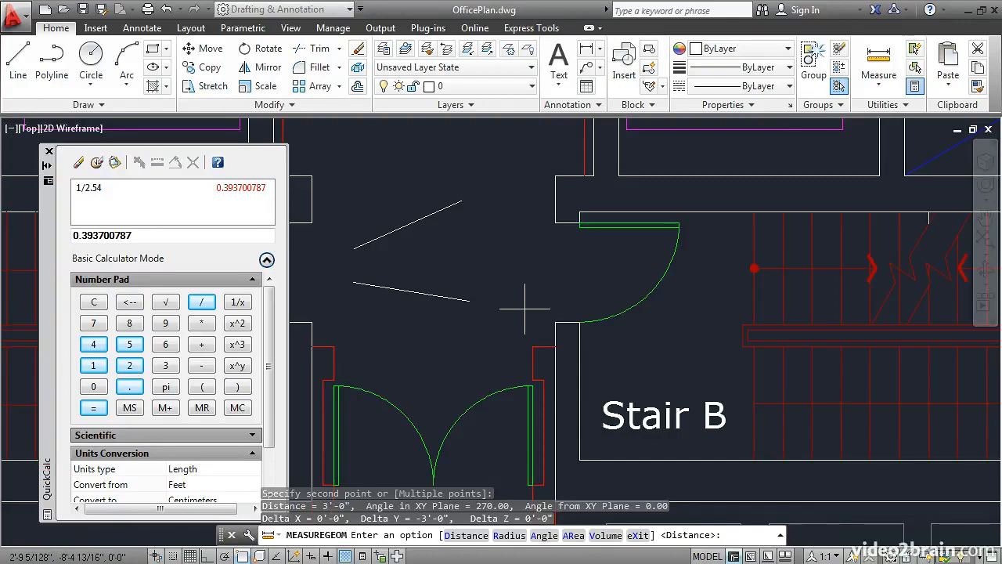
pyautogui.press('Escape')
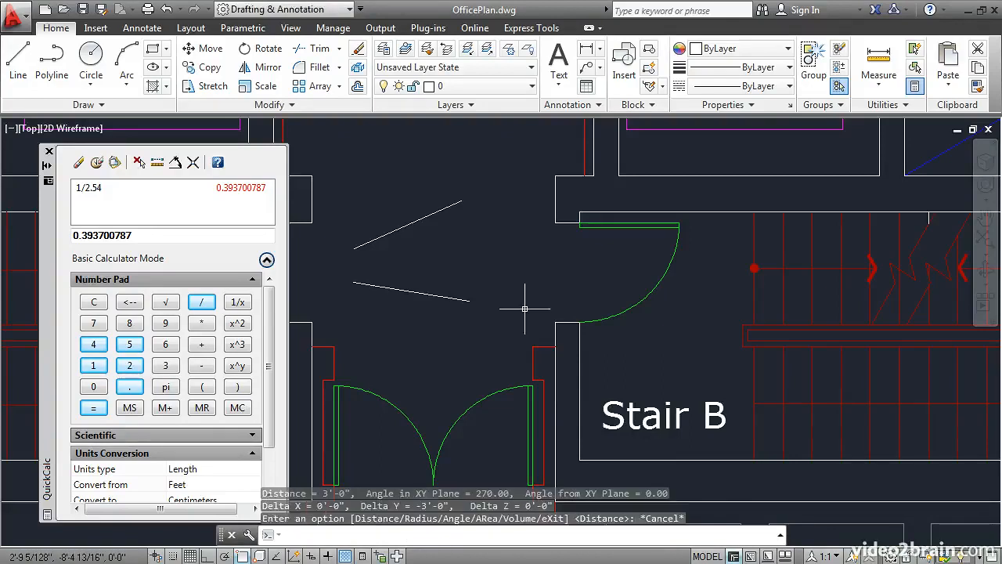